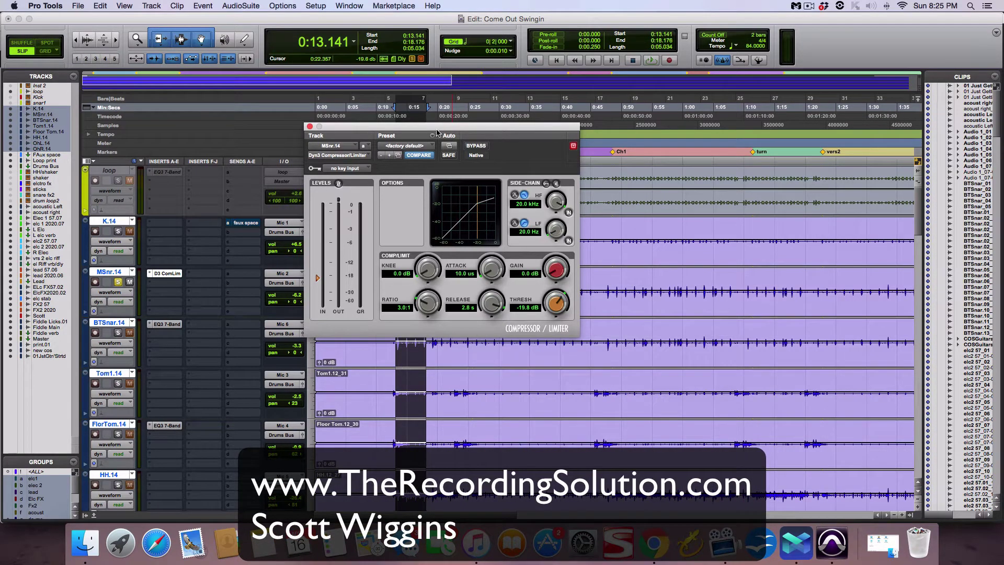
Step: Reposition the compressor window lower and to the right
{"action": "left_click_drag", "start_coordinate": [434, 131], "coordinate": [440, 130]}
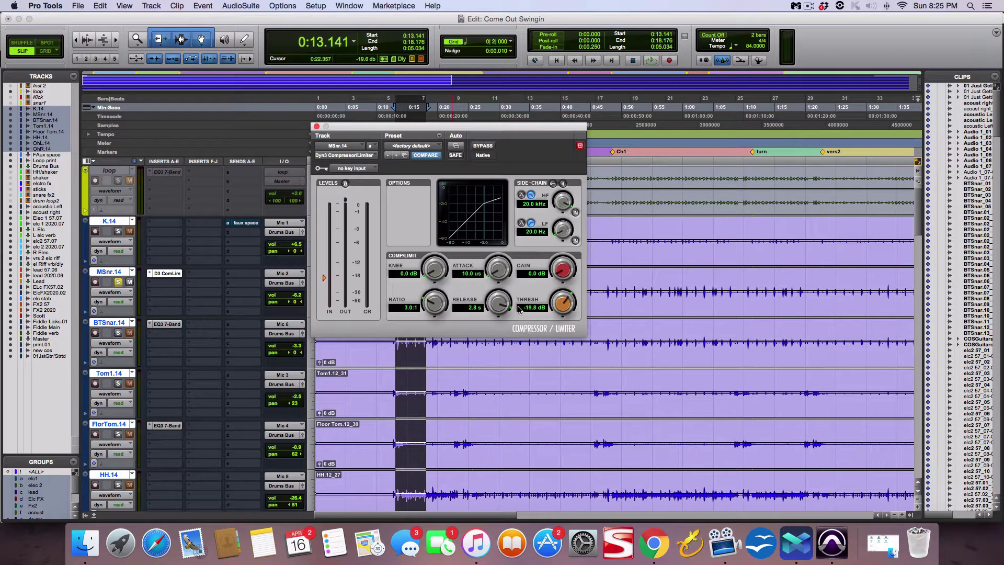
{"action": "left_click_drag", "start_coordinate": [485, 126], "coordinate": [481, 145]}
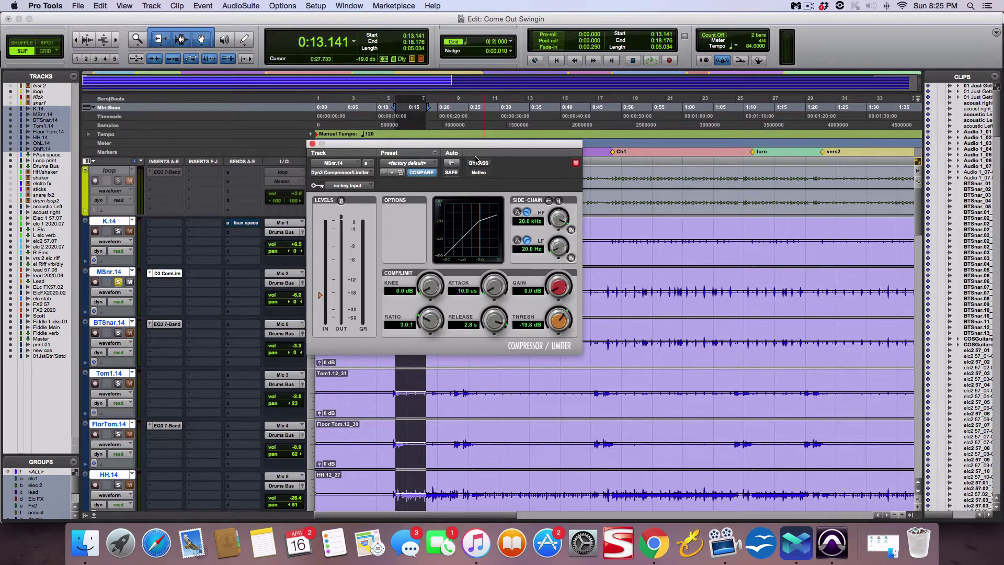
{"action": "left_click_drag", "start_coordinate": [464, 146], "coordinate": [467, 140]}
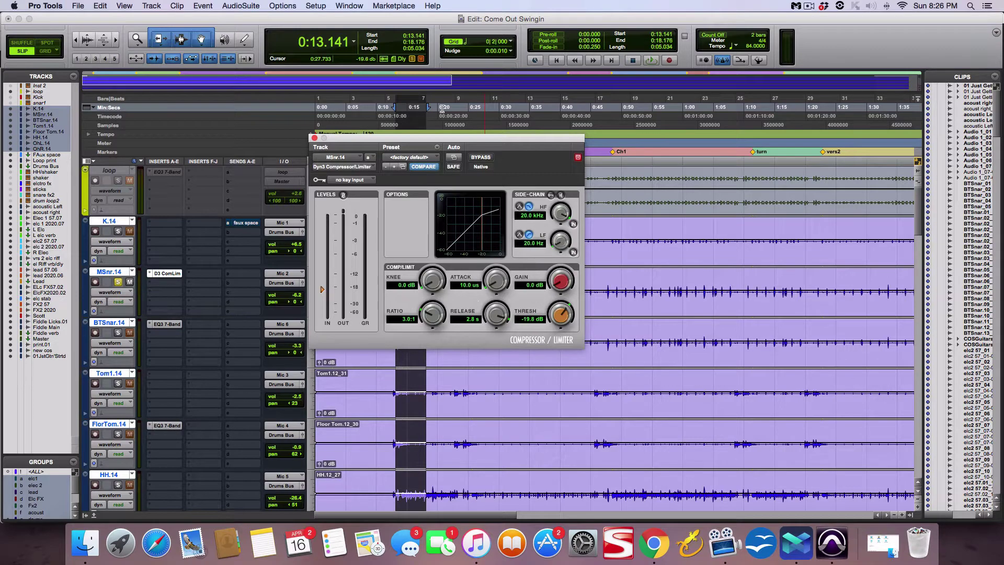
{"action": "left_click_drag", "start_coordinate": [440, 141], "coordinate": [464, 162]}
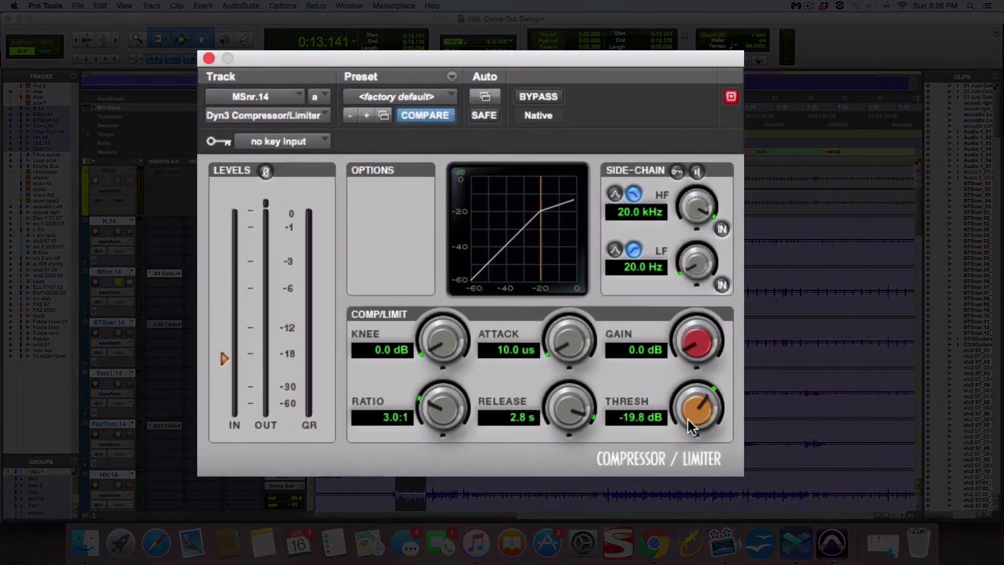
Step: Dial in a -13.2 dB threshold, 2.4:1 ratio and 25.9 us attack
{"action": "left_click_drag", "start_coordinate": [675, 385], "coordinate": [704, 363]}
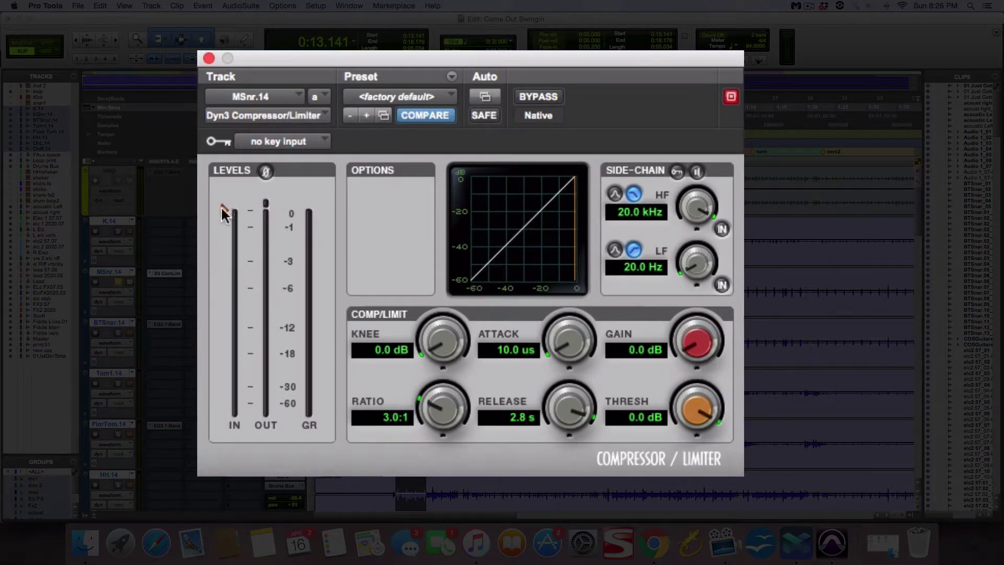
{"action": "left_click_drag", "start_coordinate": [223, 204], "coordinate": [225, 331]}
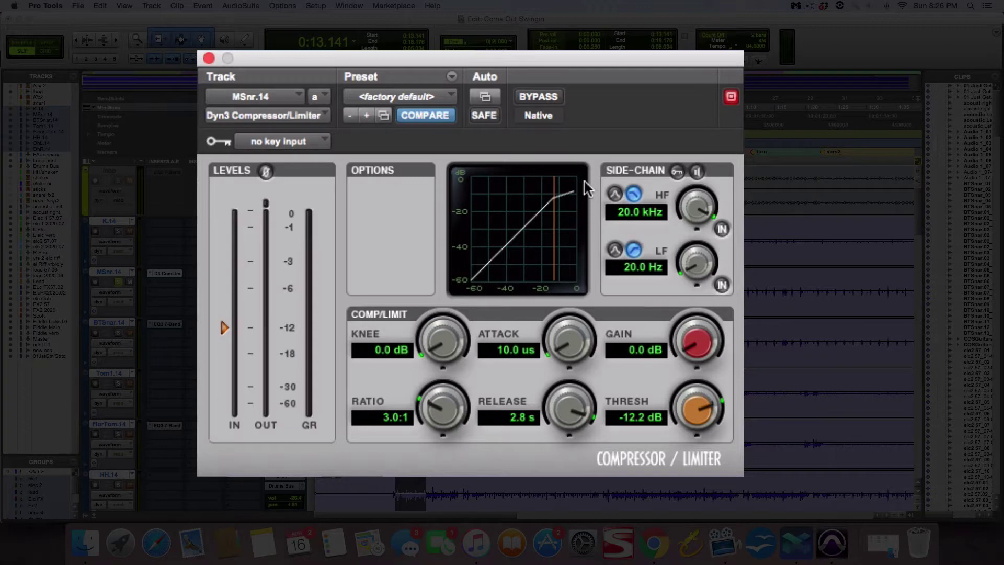
{"action": "mouse_move", "coordinate": [227, 324]}
{"action": "left_mouse_down"}
{"action": "mouse_move", "coordinate": [228, 216]}
{"action": "mouse_move", "coordinate": [230, 325]}
{"action": "mouse_move", "coordinate": [234, 294]}
{"action": "mouse_move", "coordinate": [242, 318]}
{"action": "mouse_move", "coordinate": [243, 282]}
{"action": "mouse_move", "coordinate": [246, 319]}
{"action": "mouse_move", "coordinate": [245, 208]}
{"action": "left_mouse_up"}
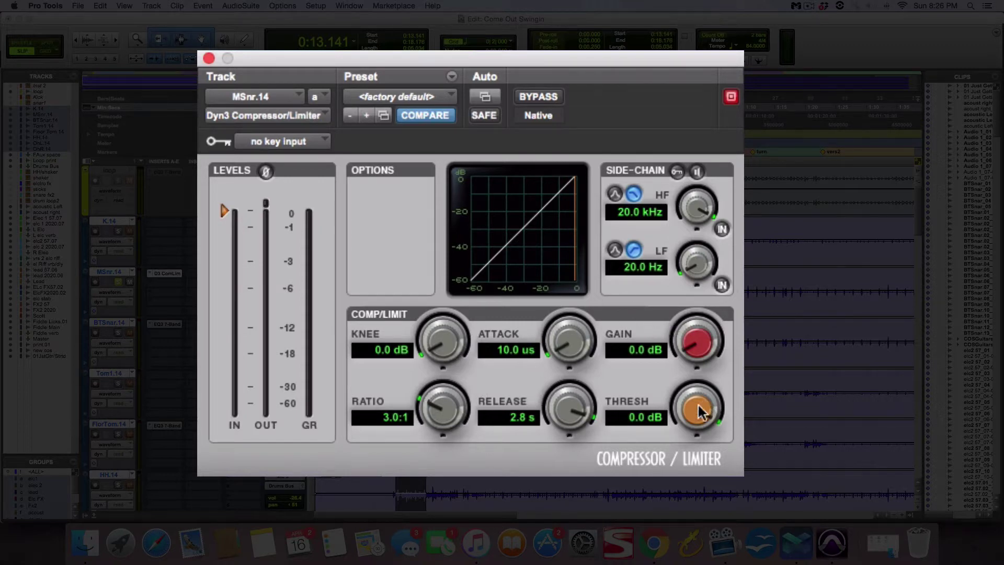
{"action": "left_click_drag", "start_coordinate": [695, 408], "coordinate": [681, 423]}
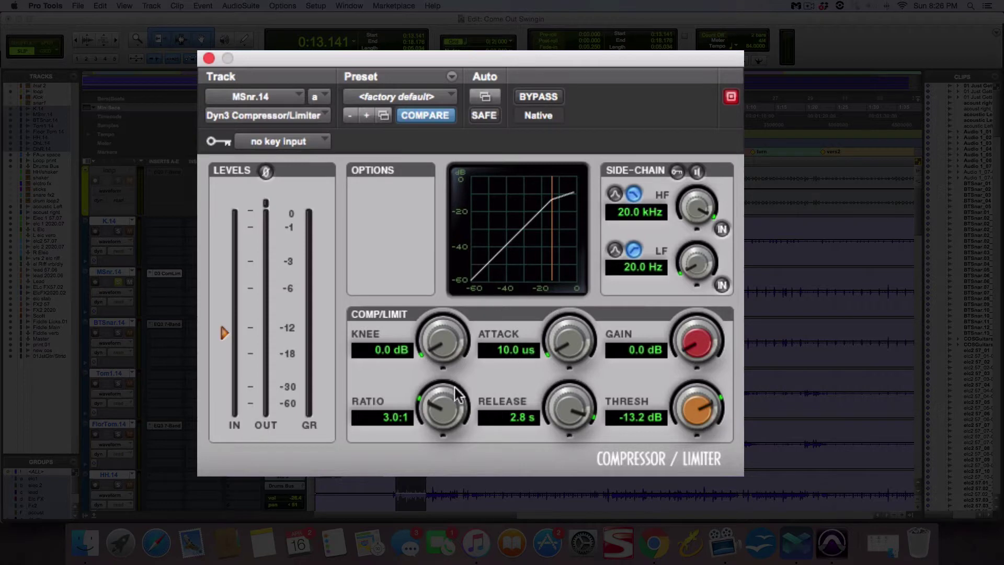
{"action": "left_click_drag", "start_coordinate": [453, 387], "coordinate": [438, 410]}
{"action": "left_click_drag", "start_coordinate": [548, 353], "coordinate": [578, 341]}
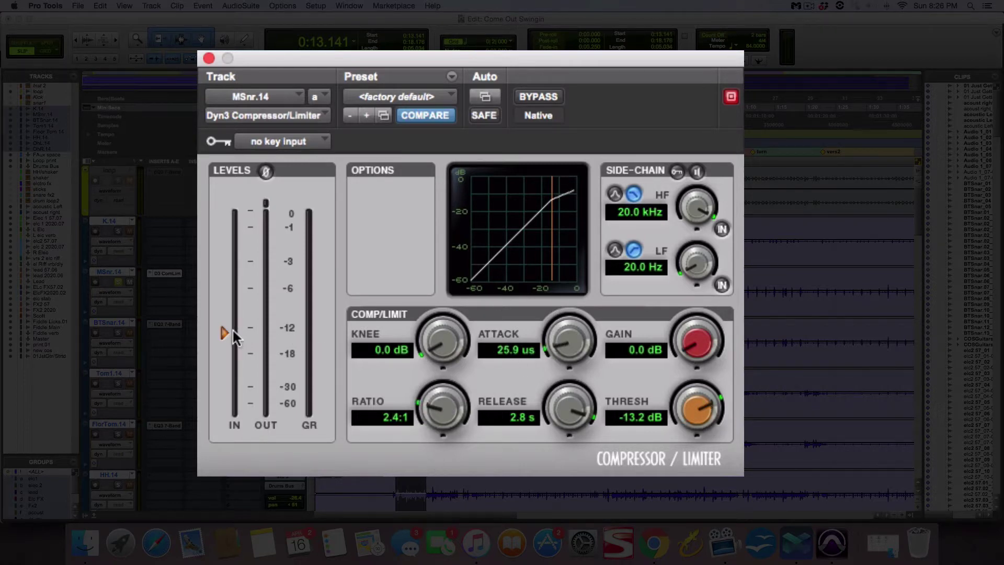
Step: Sweep the threshold while auditioning the snare, settling it at -5.5 dB
{"action": "left_click_drag", "start_coordinate": [231, 332], "coordinate": [226, 293]}
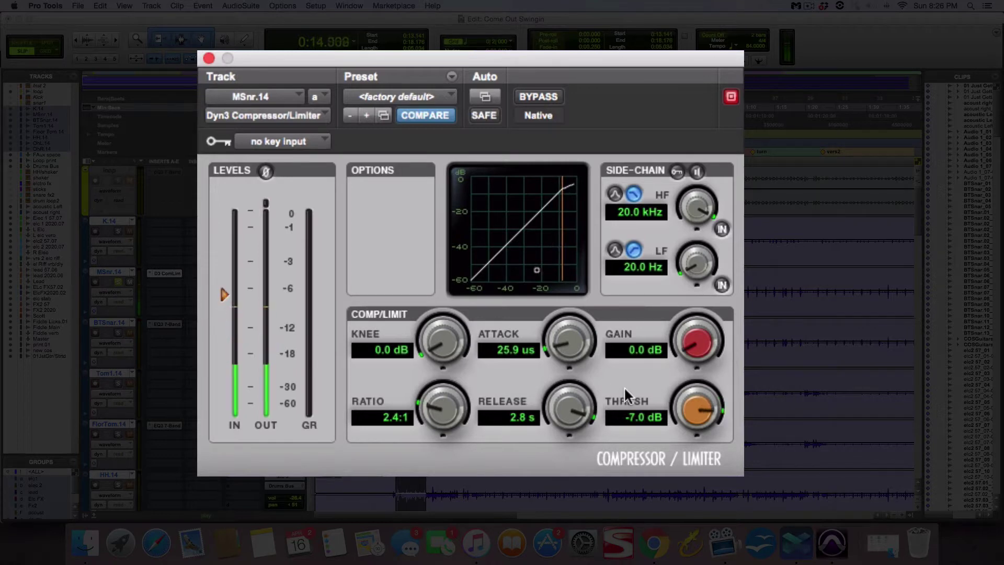
{"action": "left_click_drag", "start_coordinate": [697, 411], "coordinate": [636, 471]}
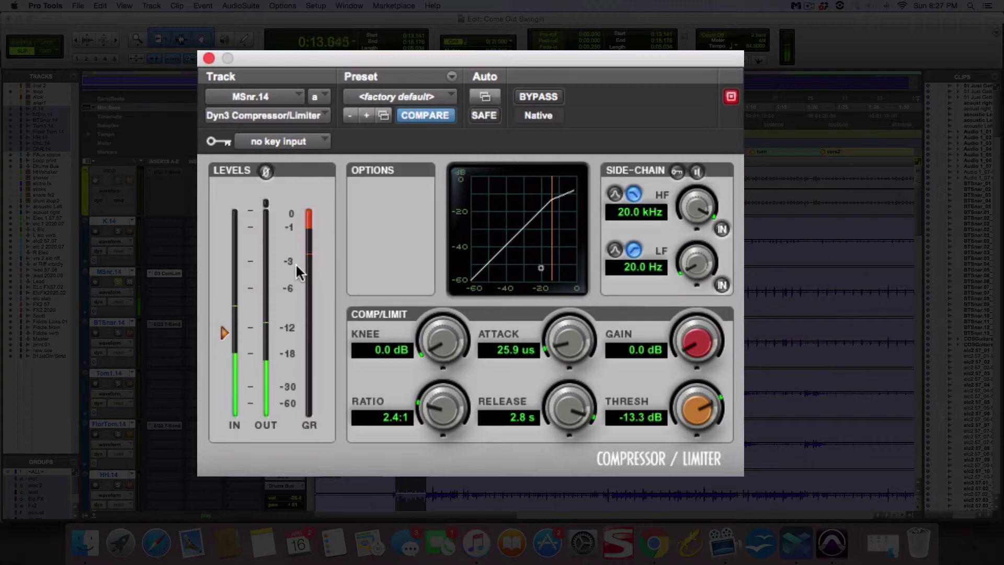
{"action": "mouse_move", "coordinate": [698, 407]}
{"action": "left_mouse_down"}
{"action": "mouse_move", "coordinate": [662, 407]}
{"action": "mouse_move", "coordinate": [691, 404]}
{"action": "left_mouse_up"}
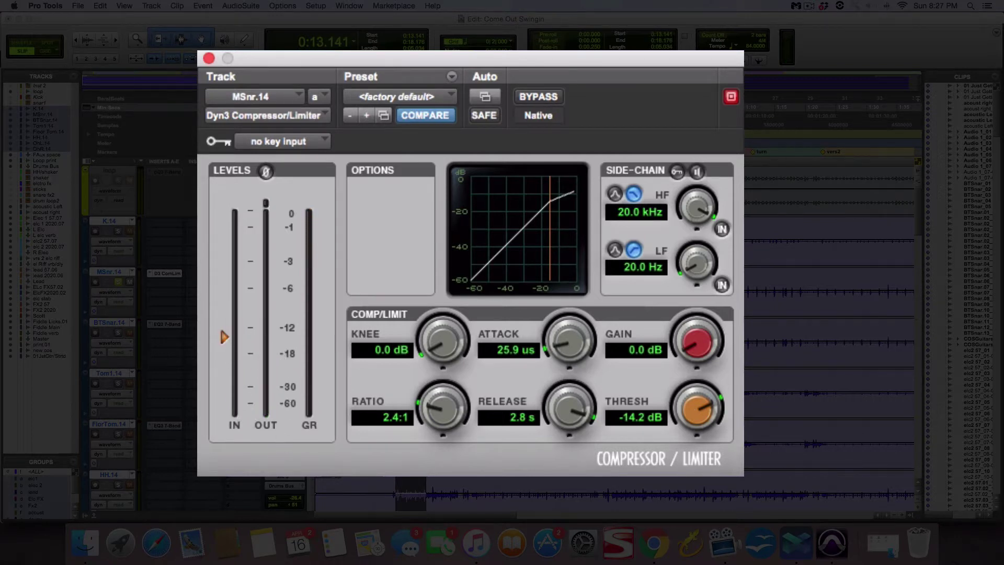
{"action": "key", "text": "space"}
{"action": "left_click_drag", "start_coordinate": [696, 412], "coordinate": [667, 398]}
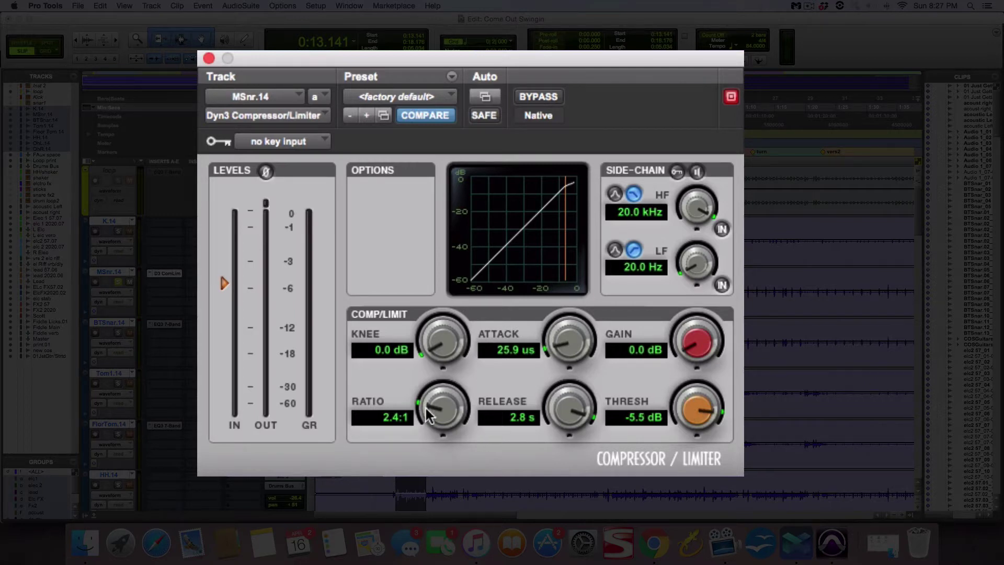
Step: Audition the snare while dialing the threshold to -12.4 dB and the ratio toward 2.3:1
{"action": "left_click_drag", "start_coordinate": [444, 407], "coordinate": [443, 409]}
{"action": "left_click_drag", "start_coordinate": [442, 401], "coordinate": [447, 395]}
{"action": "left_click_drag", "start_coordinate": [690, 405], "coordinate": [680, 420]}
{"action": "key", "text": "space"}
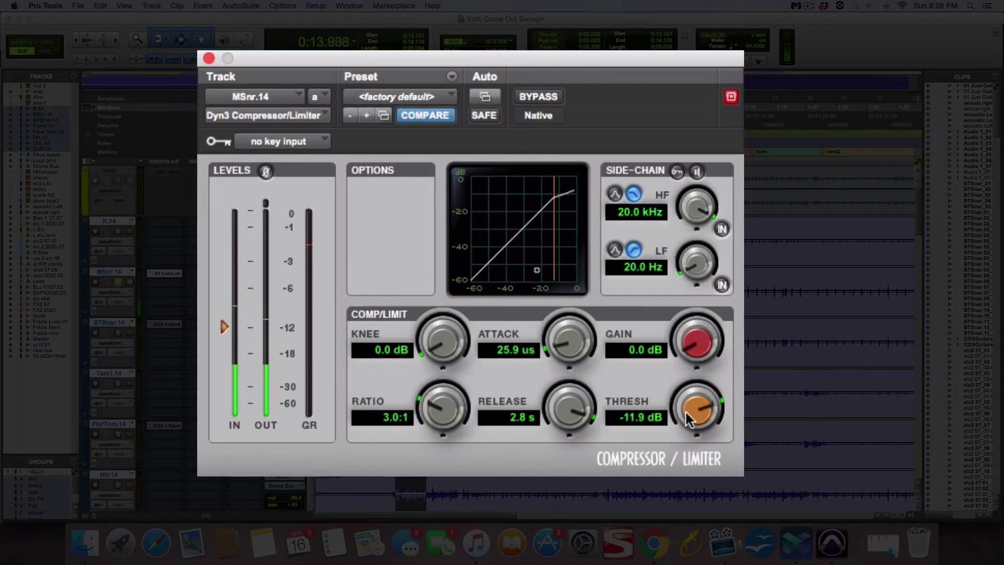
{"action": "left_click_drag", "start_coordinate": [689, 419], "coordinate": [687, 421]}
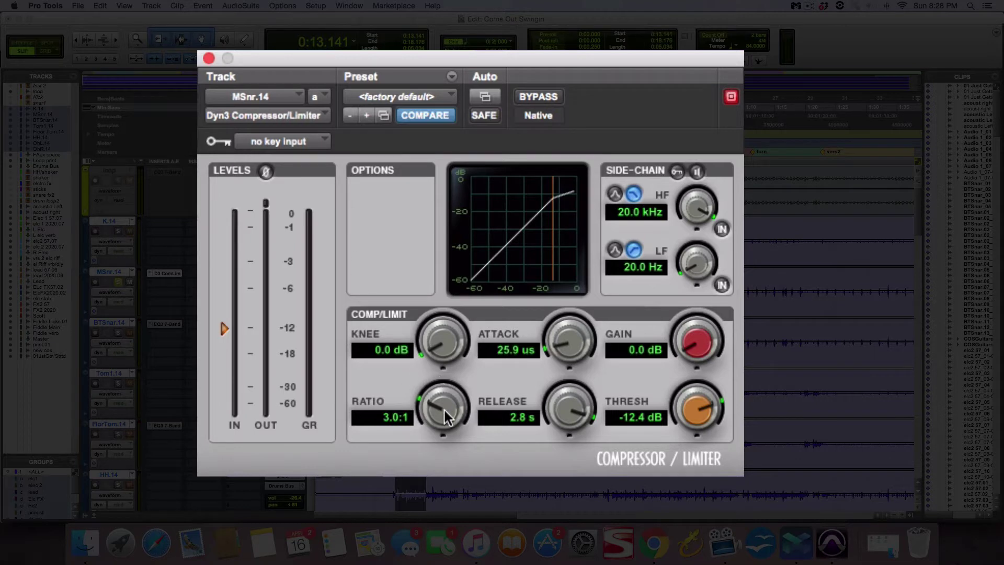
{"action": "left_click_drag", "start_coordinate": [441, 411], "coordinate": [433, 435]}
Step: Sweep the ratio through extreme values up to about 81:1, then settle it at 1.8:1
{"action": "left_click_drag", "start_coordinate": [439, 397], "coordinate": [433, 418]}
{"action": "left_click_drag", "start_coordinate": [441, 413], "coordinate": [462, 363]}
{"action": "left_click_drag", "start_coordinate": [441, 390], "coordinate": [484, 352]}
{"action": "scroll", "coordinate": [442, 403], "scroll_direction": "up", "scroll_amount": 4}
{"action": "scroll", "coordinate": [440, 402], "scroll_direction": "down", "scroll_amount": 10}
{"action": "left_click_drag", "start_coordinate": [438, 396], "coordinate": [413, 450]}
{"action": "mouse_move", "coordinate": [436, 397]}
{"action": "left_mouse_down"}
{"action": "mouse_move", "coordinate": [432, 413]}
{"action": "mouse_move", "coordinate": [433, 400]}
{"action": "left_mouse_up"}
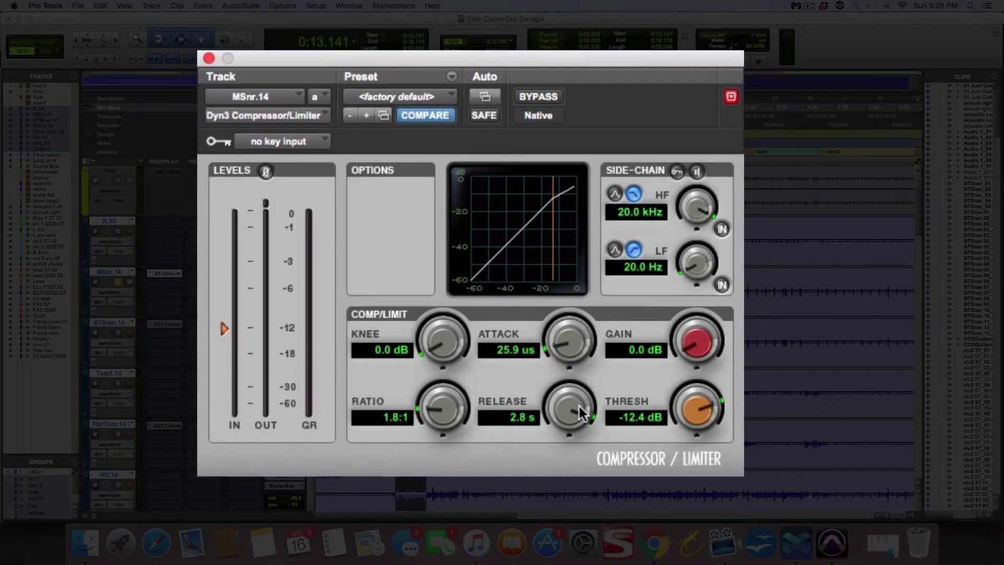
Step: Experiment with attack times, bringing the attack down to about 1.1 ms
{"action": "left_click_drag", "start_coordinate": [581, 335], "coordinate": [572, 421]}
{"action": "left_click_drag", "start_coordinate": [553, 338], "coordinate": [595, 217]}
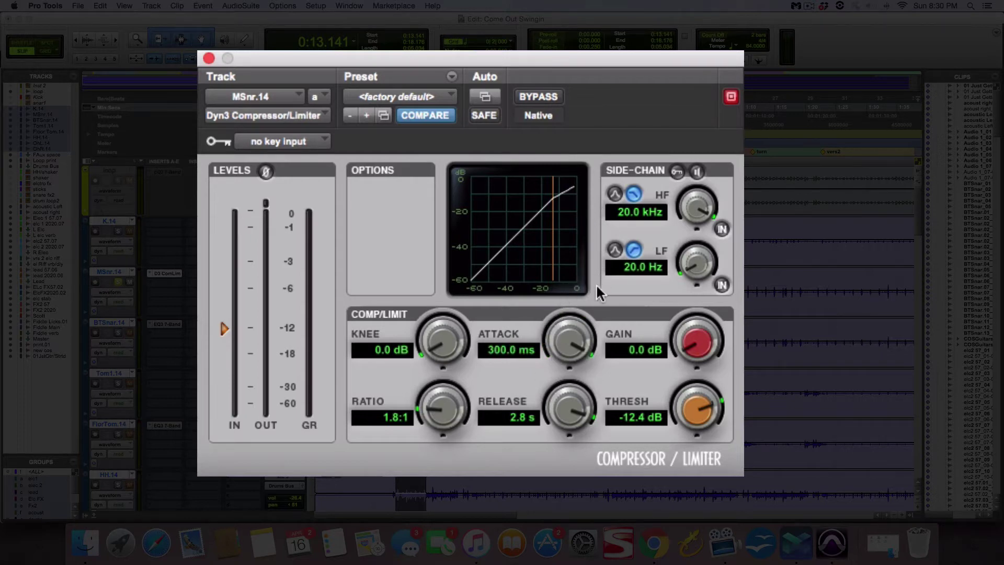
{"action": "left_click_drag", "start_coordinate": [554, 326], "coordinate": [579, 333]}
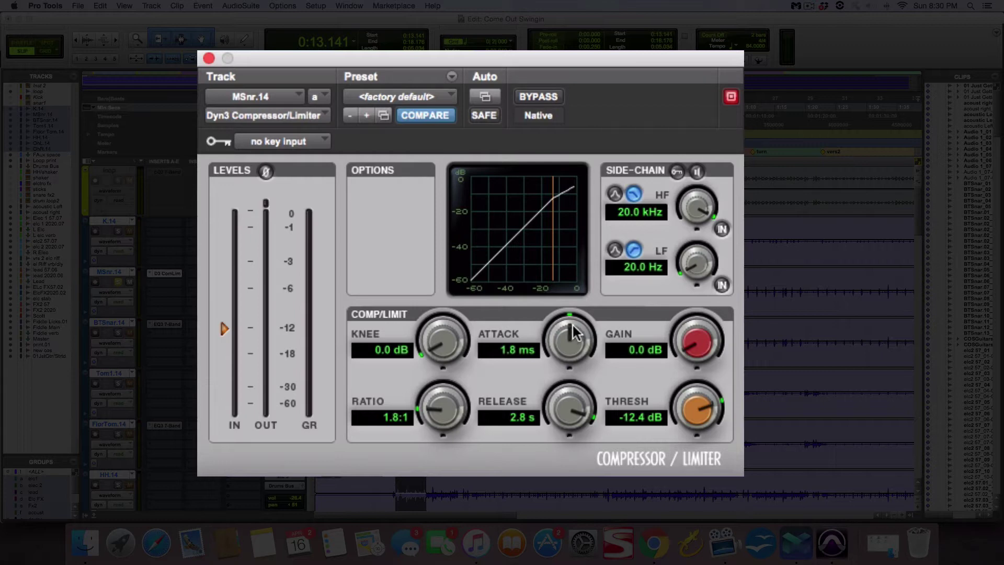
{"action": "left_click_drag", "start_coordinate": [569, 327], "coordinate": [554, 337]}
{"action": "left_click_drag", "start_coordinate": [566, 325], "coordinate": [566, 327]}
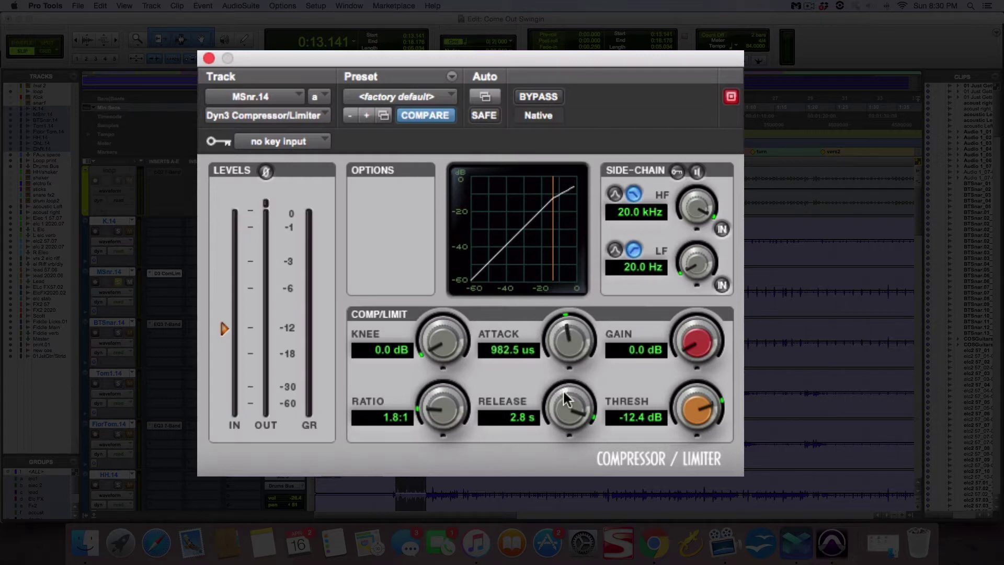
Step: Shorten the attack to 131.6 us and set the release to 726.3 ms
{"action": "mouse_move", "coordinate": [558, 402]}
{"action": "left_mouse_down"}
{"action": "mouse_move", "coordinate": [556, 442]}
{"action": "mouse_move", "coordinate": [565, 395]}
{"action": "left_mouse_up"}
{"action": "left_click_drag", "start_coordinate": [565, 336], "coordinate": [537, 376]}
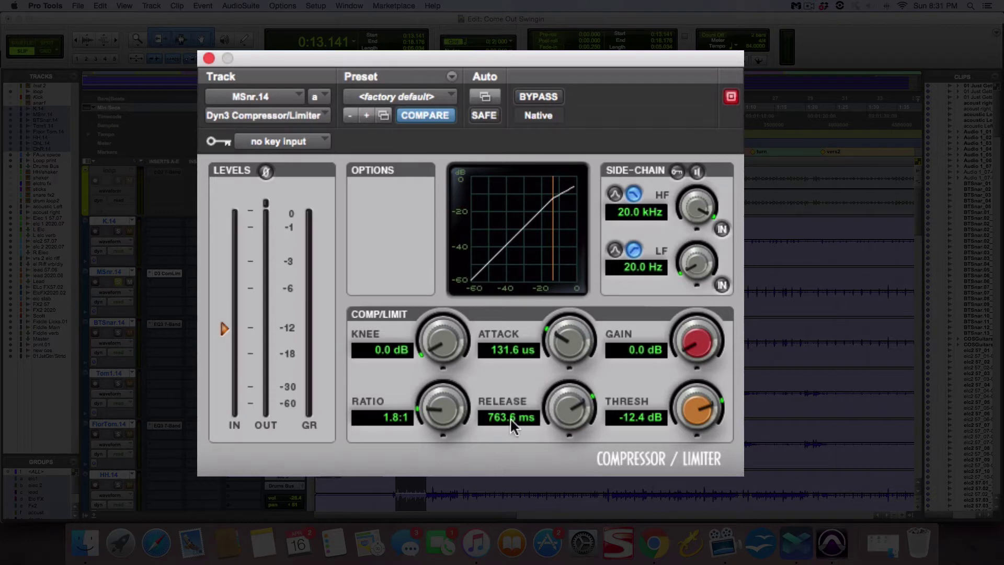
{"action": "left_click_drag", "start_coordinate": [569, 407], "coordinate": [567, 402]}
Step: Lower the threshold to -17.9 dB while the snare plays, then stop playback
{"action": "key", "text": "space"}
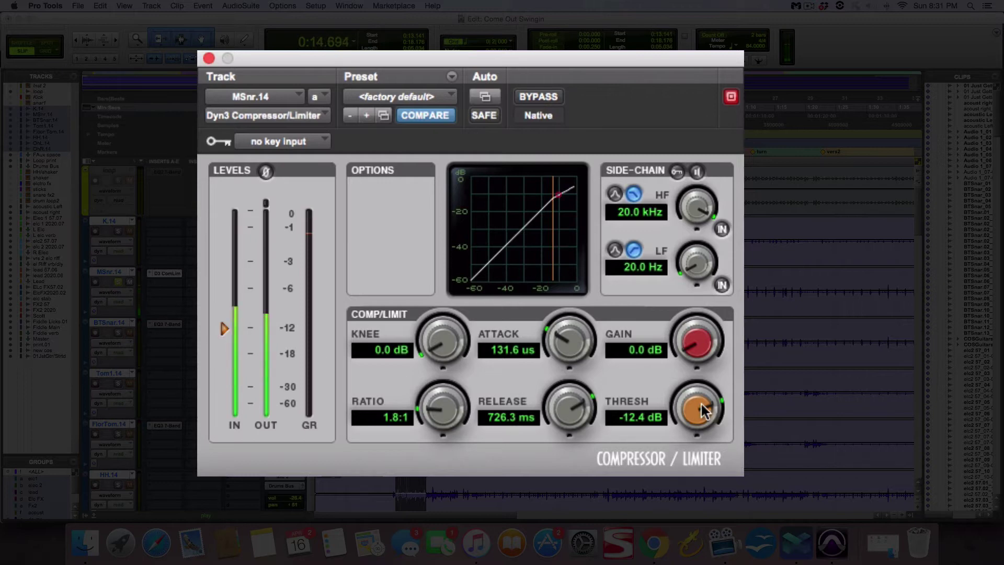
{"action": "left_click_drag", "start_coordinate": [697, 403], "coordinate": [634, 414]}
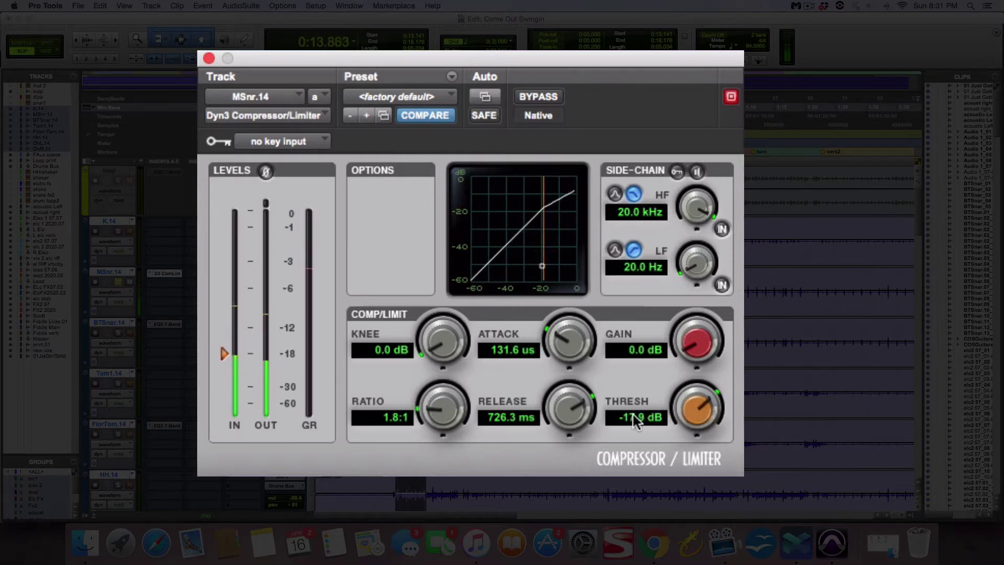
{"action": "key", "text": "space"}
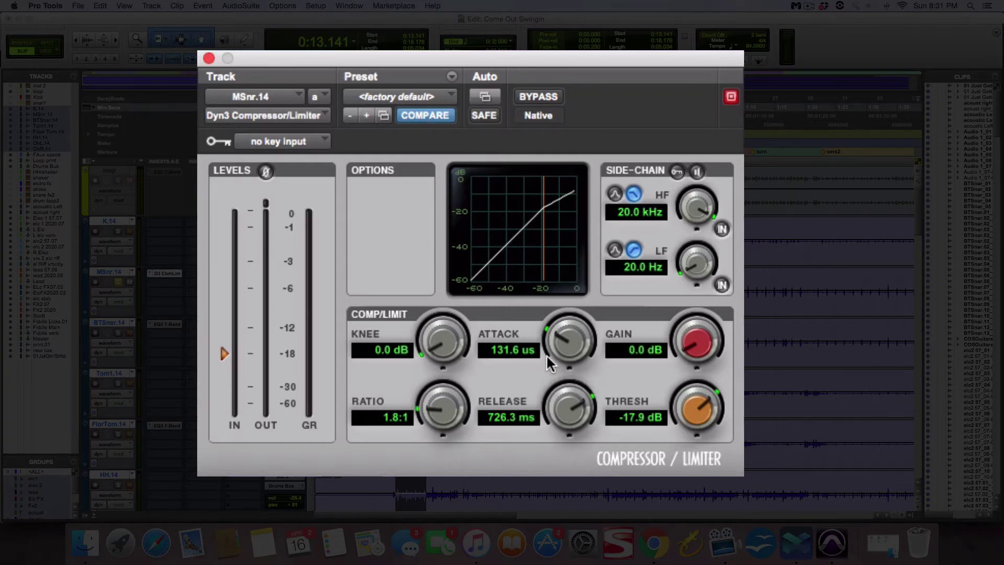
Step: Move the compressor window off the waveforms and select the snare hit at 0:13.514–0:13.728
{"action": "left_click_drag", "start_coordinate": [381, 55], "coordinate": [563, 68]}
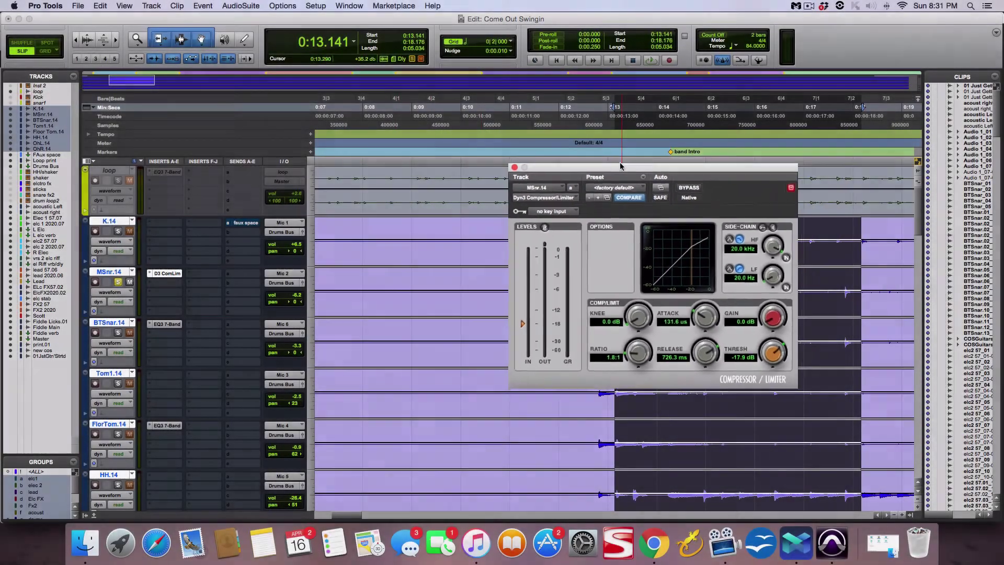
{"action": "left_click_drag", "start_coordinate": [621, 166], "coordinate": [361, 151]}
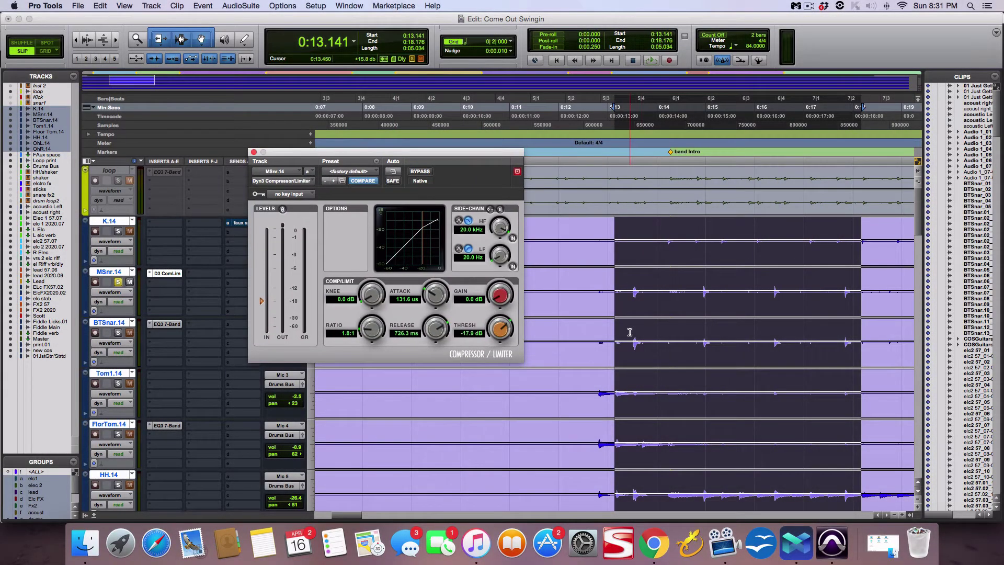
{"action": "left_click_drag", "start_coordinate": [633, 283], "coordinate": [644, 297]}
Step: Zoom in on the selected snare hit with enlarged waveforms
{"action": "key", "text": "super+bracketright"}
{"action": "key", "text": "super+bracketright"}
{"action": "key", "text": "super+bracketright"}
{"action": "key", "text": "super+bracketright"}
{"action": "key", "text": "super+bracketright"}
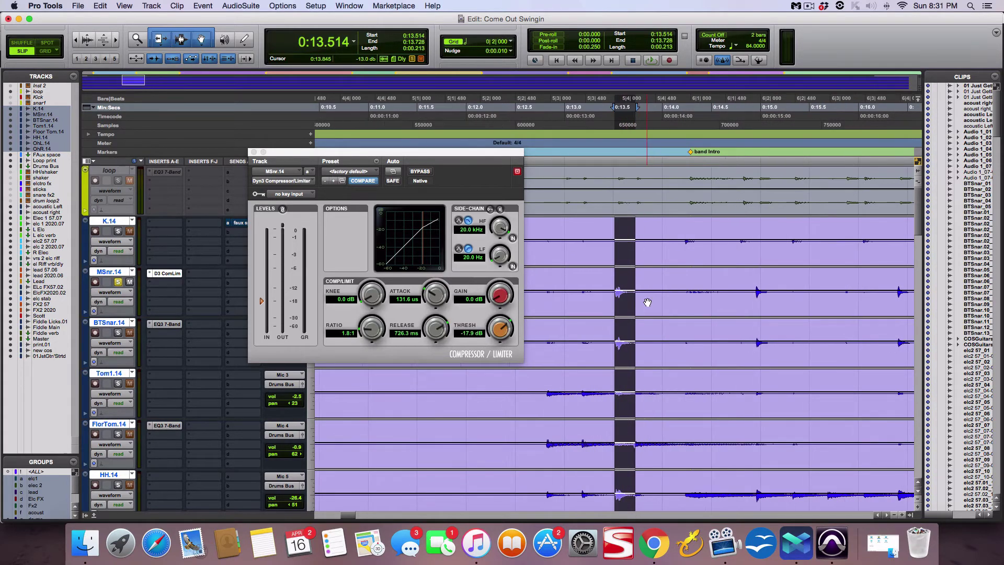
{"action": "key", "text": "super+bracketleft"}
{"action": "key", "text": "super+alt+bracketright"}
{"action": "key", "text": "super+alt+bracketright"}
{"action": "key", "text": "super+alt+bracketright"}
{"action": "key", "text": "super+alt+bracketright"}
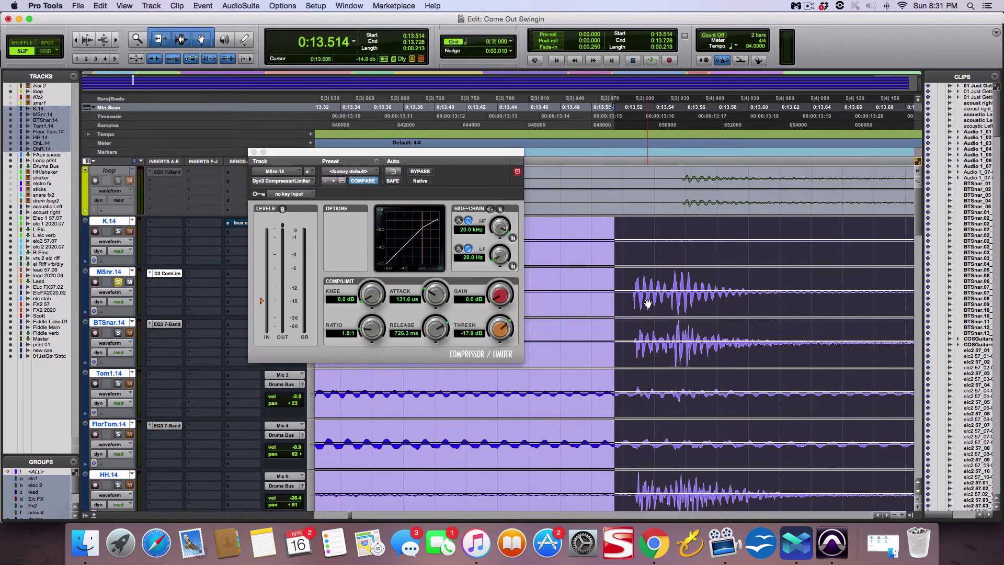
{"action": "key", "text": "super+bracketleft"}
{"action": "key", "text": "super+bracketleft"}
{"action": "scroll", "coordinate": [648, 303], "scroll_direction": "right", "scroll_amount": 5}
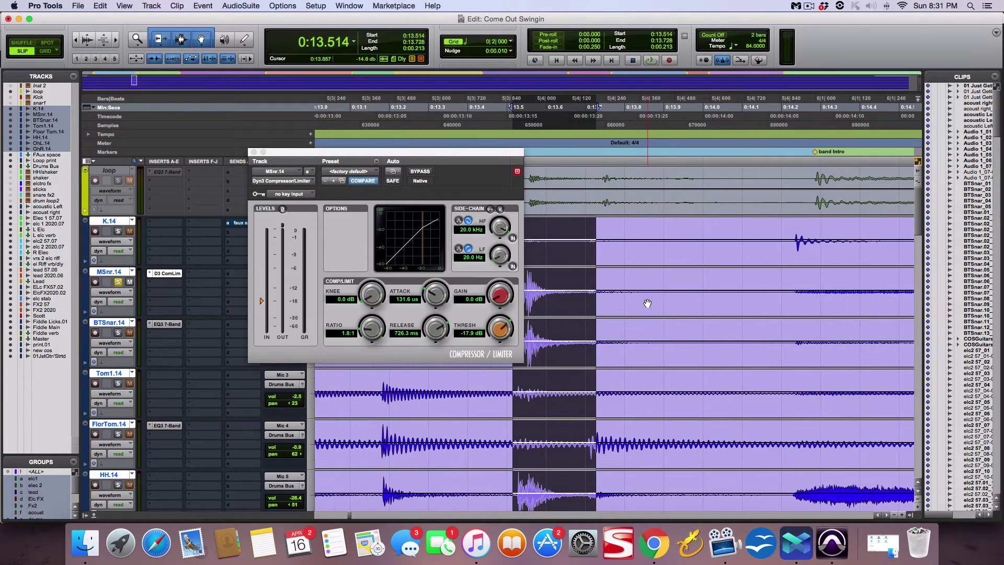
{"action": "scroll", "coordinate": [648, 304], "scroll_direction": "left", "scroll_amount": 4}
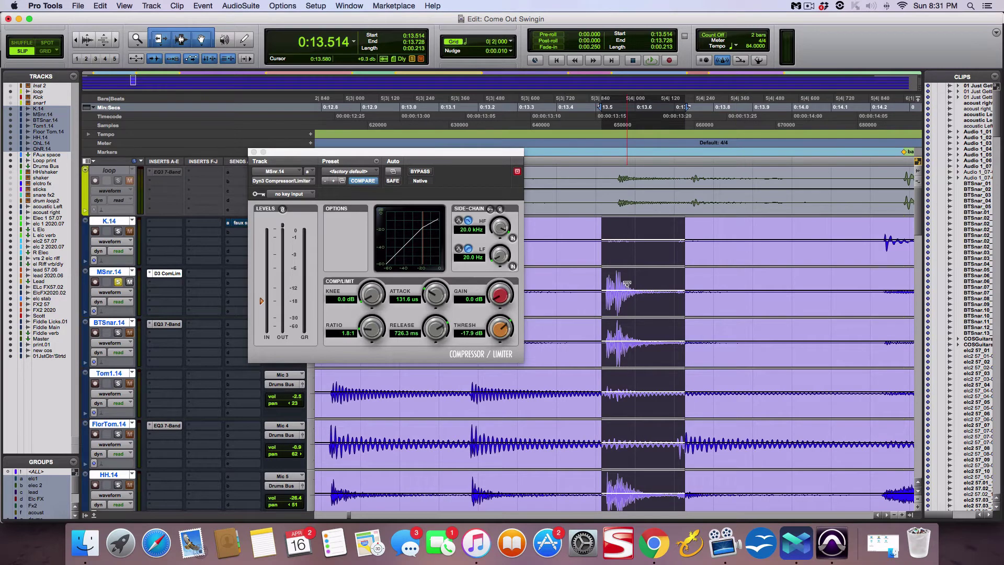
{"action": "key", "text": "super+bracketright"}
{"action": "scroll", "coordinate": [612, 280], "scroll_direction": "left", "scroll_amount": 2}
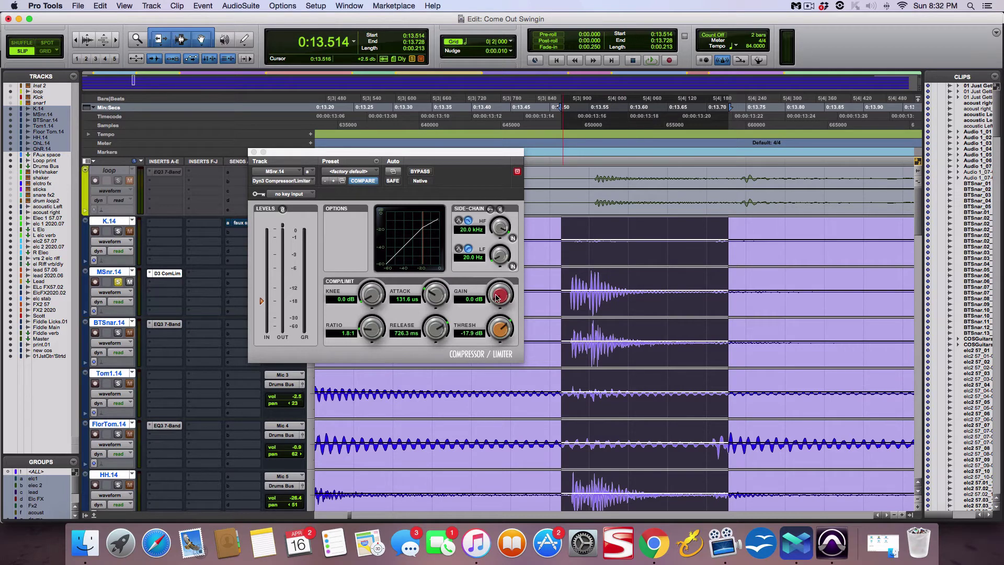
Step: Raise the makeup gain to 3.9 dB and loop-play the selected snare hit
{"action": "left_click_drag", "start_coordinate": [497, 297], "coordinate": [496, 299]}
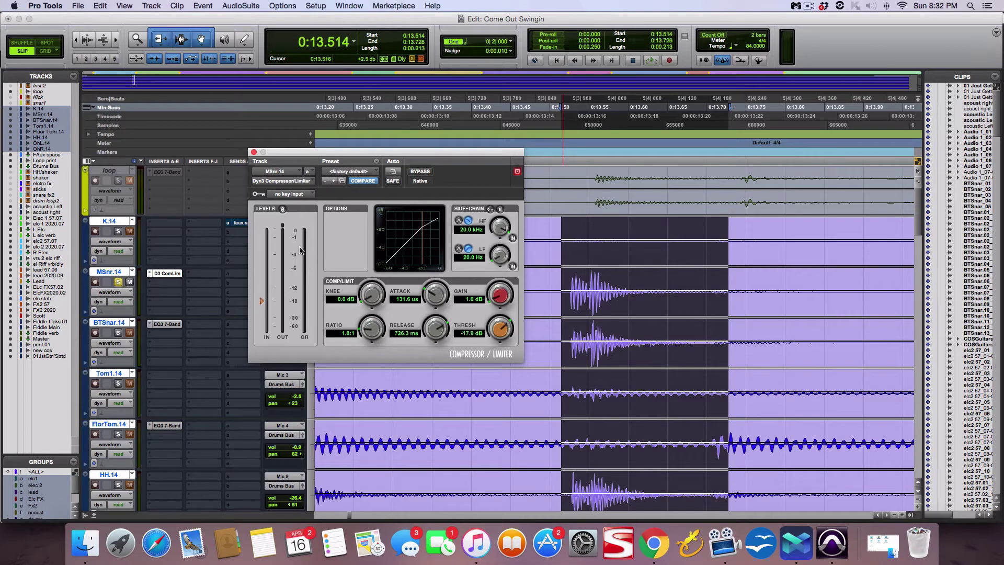
{"action": "mouse_move", "coordinate": [497, 294]}
{"action": "left_mouse_down"}
{"action": "mouse_move", "coordinate": [501, 286]}
{"action": "mouse_move", "coordinate": [494, 302]}
{"action": "left_mouse_up"}
{"action": "key", "text": "space"}
{"action": "key", "text": "space"}
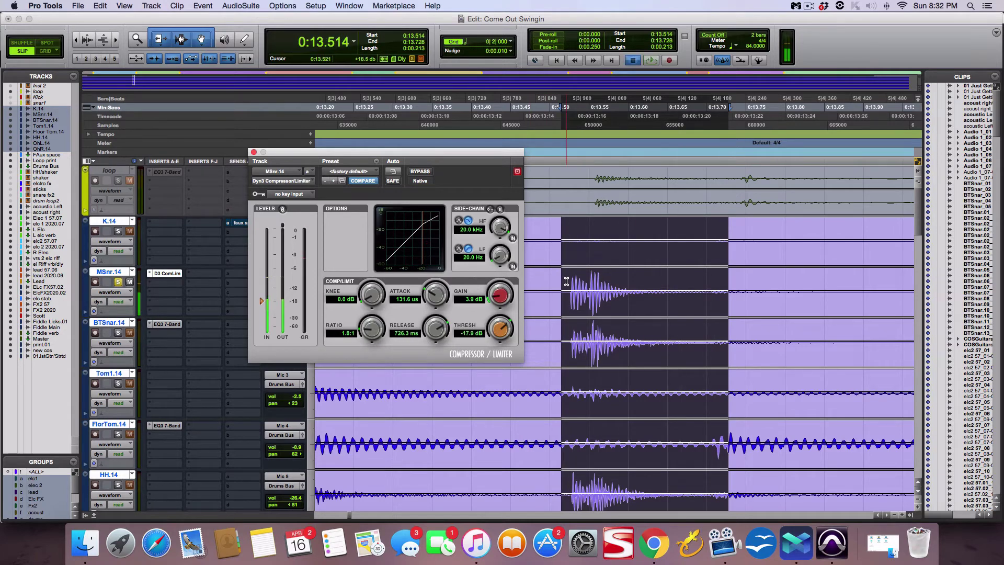
Step: Select the following snare hit (0:14.928–0:15.317), zoom to it and loop-play it
{"action": "key", "text": "super+bracketleft"}
{"action": "key", "text": "super+bracketleft"}
{"action": "key", "text": "super+bracketleft"}
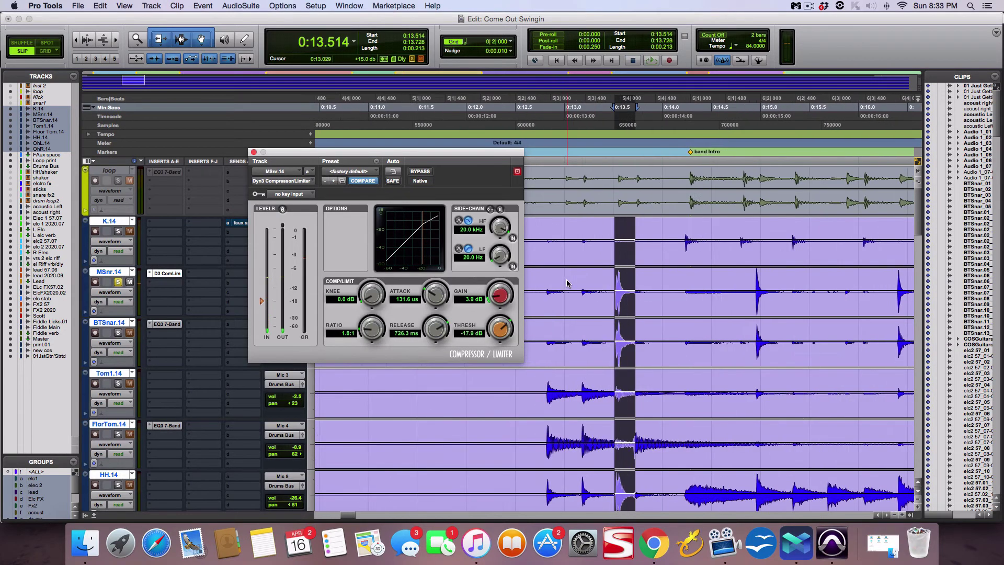
{"action": "scroll", "coordinate": [667, 281], "scroll_direction": "right", "scroll_amount": 5}
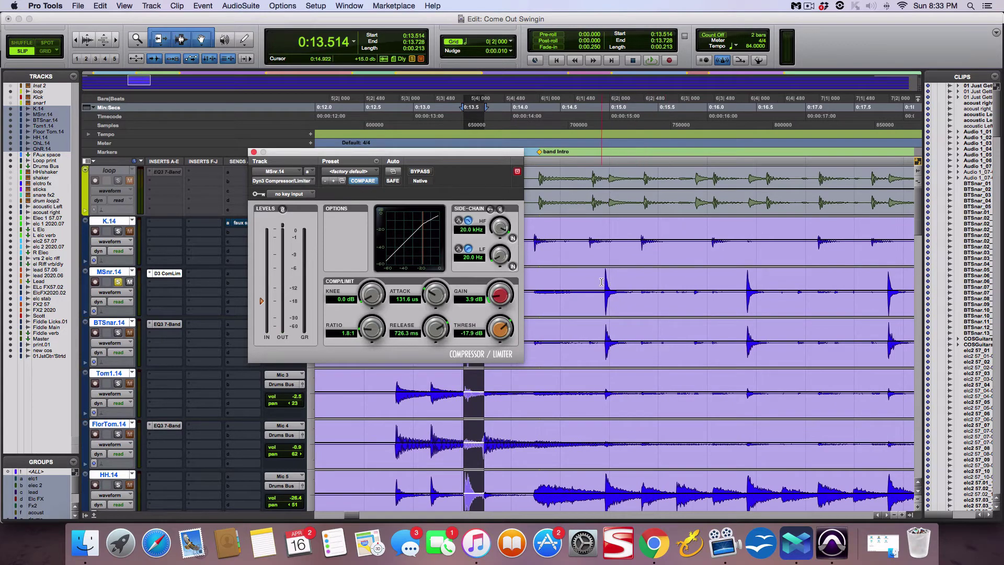
{"action": "left_click_drag", "start_coordinate": [602, 282], "coordinate": [642, 282]}
{"action": "key", "text": "super+bracketleft"}
{"action": "key", "text": "super+bracketleft"}
{"action": "key", "text": "super+bracketright"}
{"action": "key", "text": "super+bracketright"}
{"action": "key", "text": "super+bracketright"}
{"action": "key", "text": "super+bracketright"}
{"action": "key", "text": "super+bracketright"}
{"action": "key", "text": "super+bracketright"}
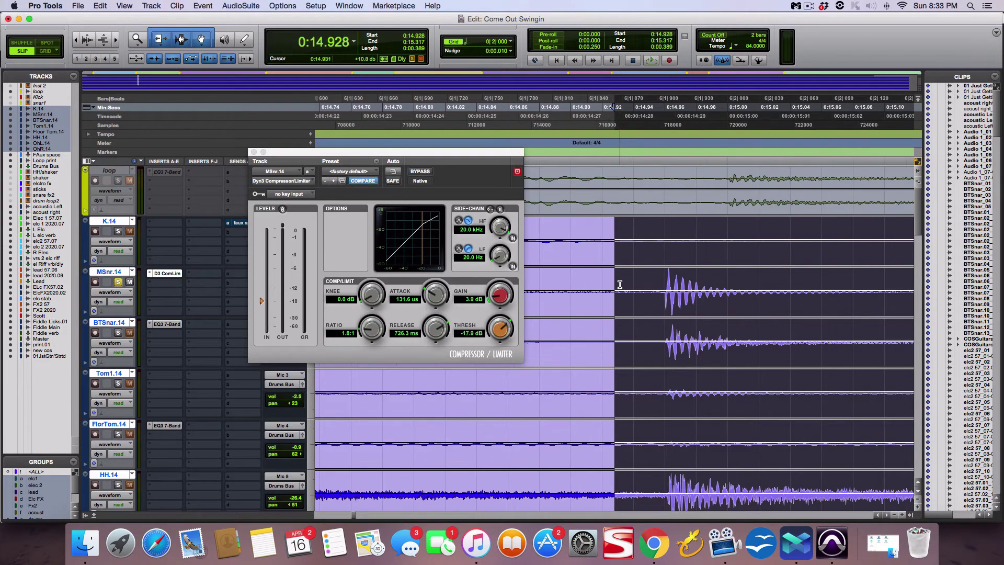
{"action": "key", "text": "super+bracketleft"}
{"action": "key", "text": "super+bracketleft"}
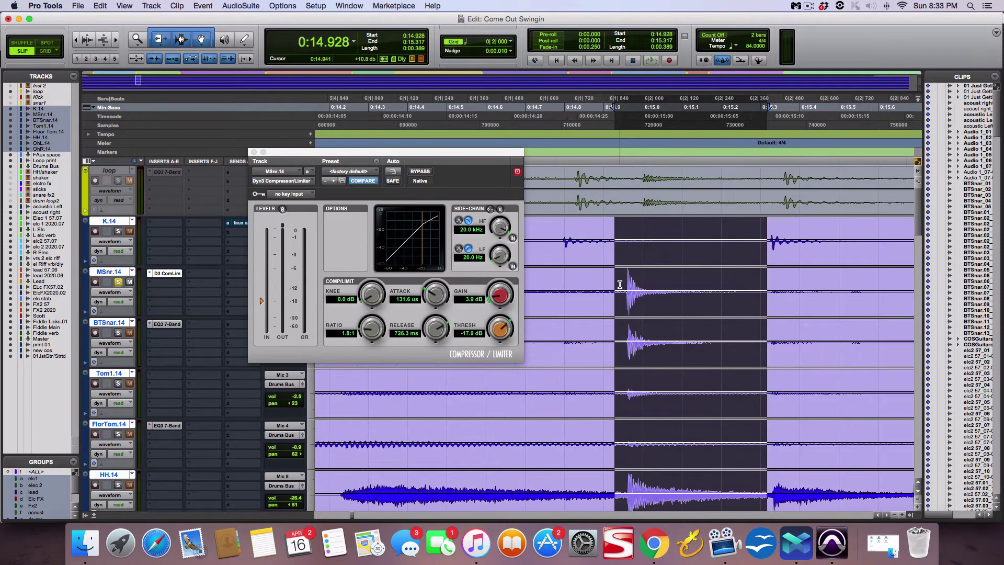
{"action": "key", "text": "space"}
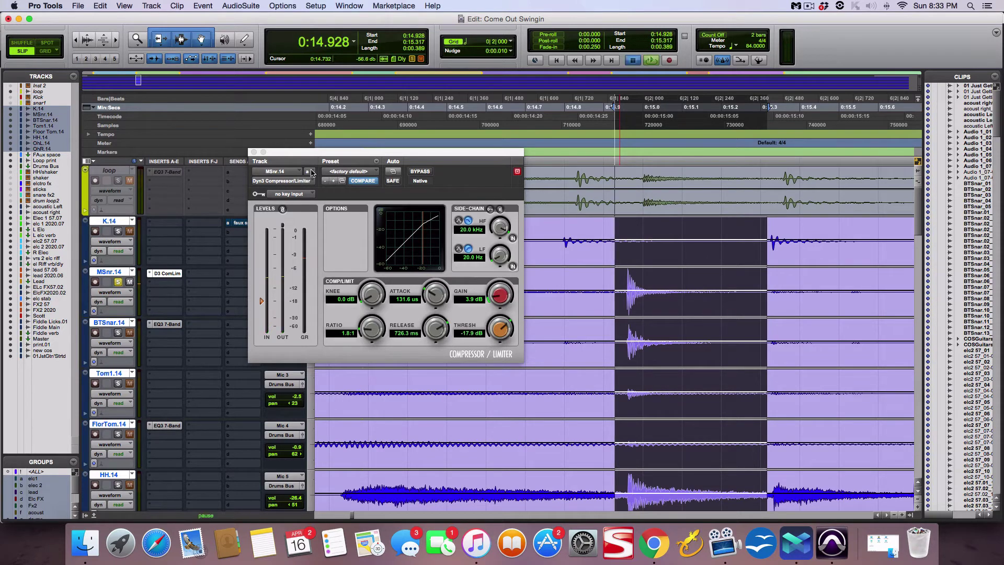
{"action": "left_click", "coordinate": [424, 172]}
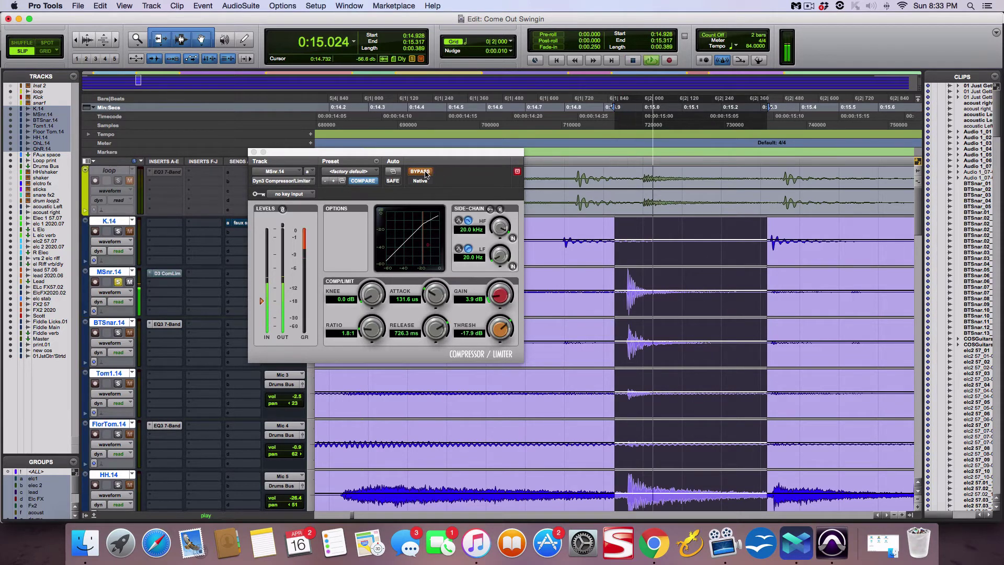
{"action": "left_click", "coordinate": [425, 173]}
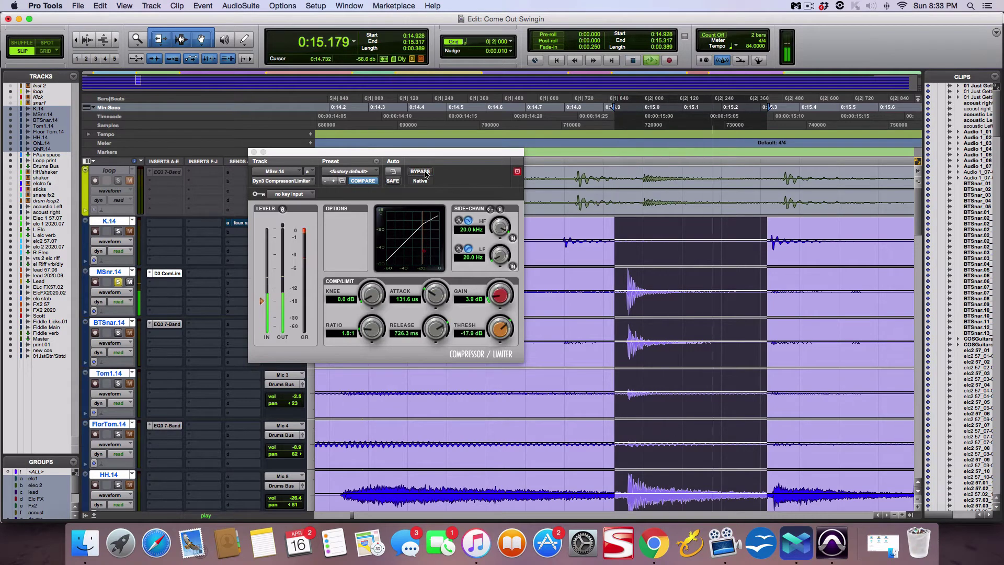
{"action": "key", "text": "space"}
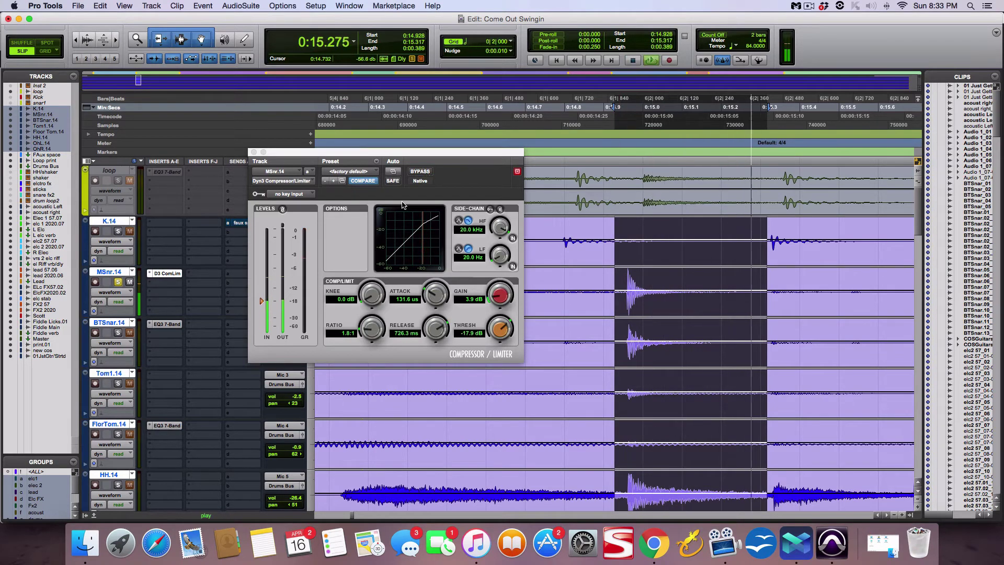
{"action": "key", "text": "space"}
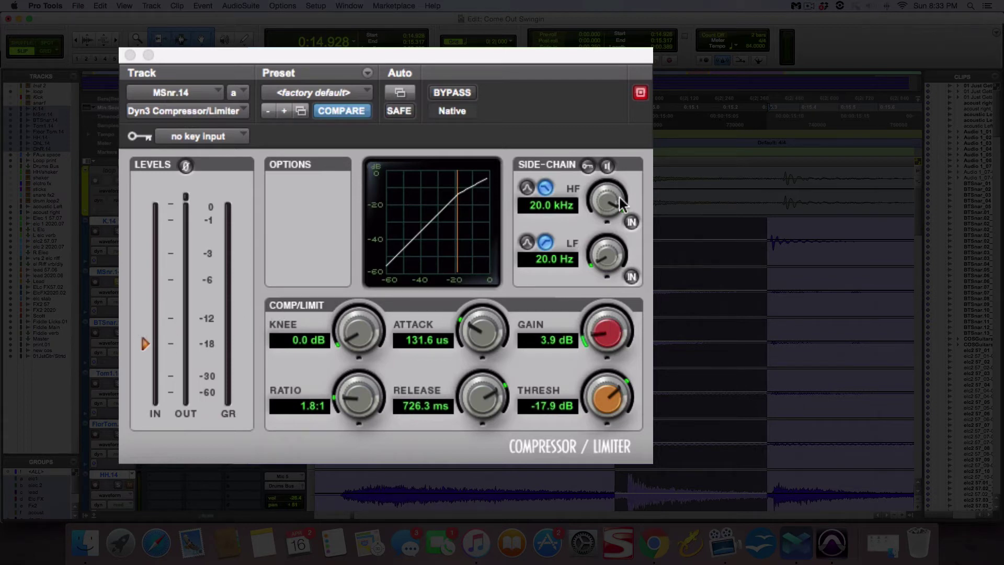
{"action": "key", "text": "space"}
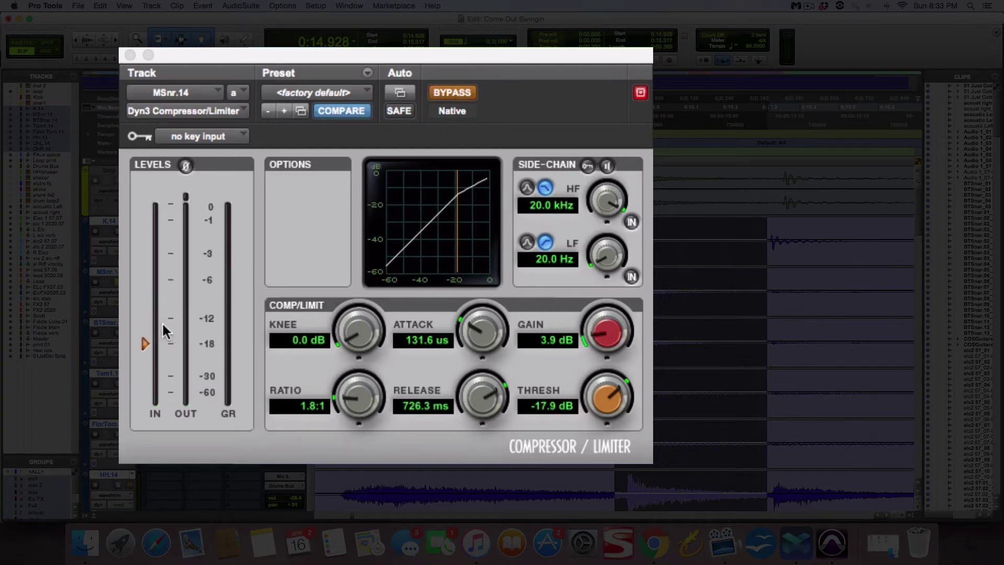
{"action": "key", "text": "space"}
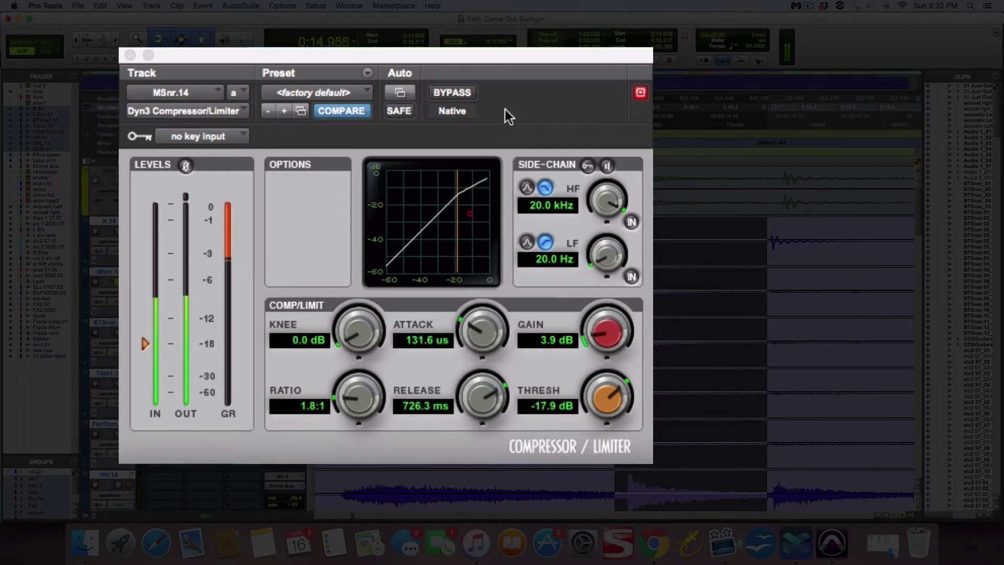
{"action": "left_click", "coordinate": [453, 93]}
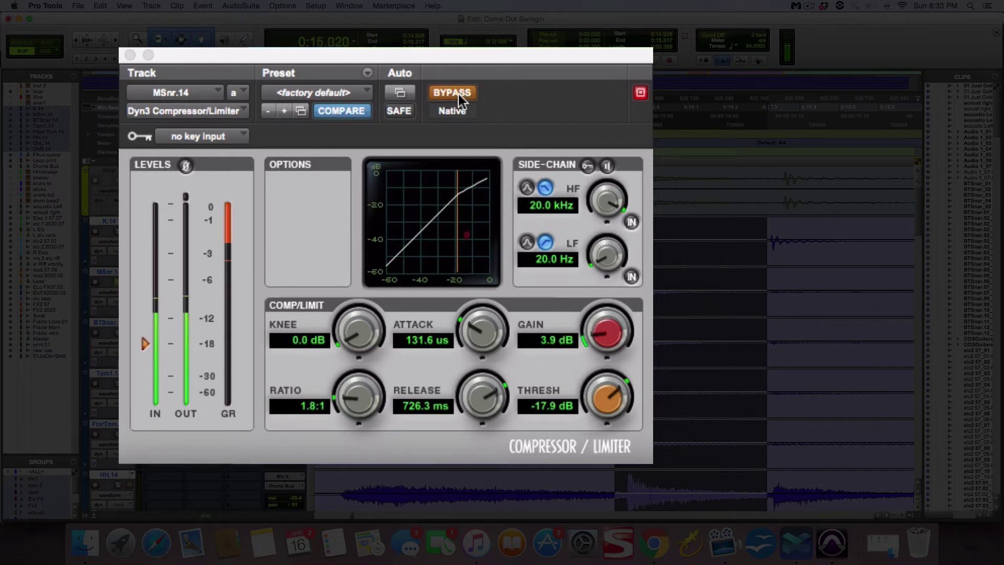
{"action": "left_click", "coordinate": [459, 95]}
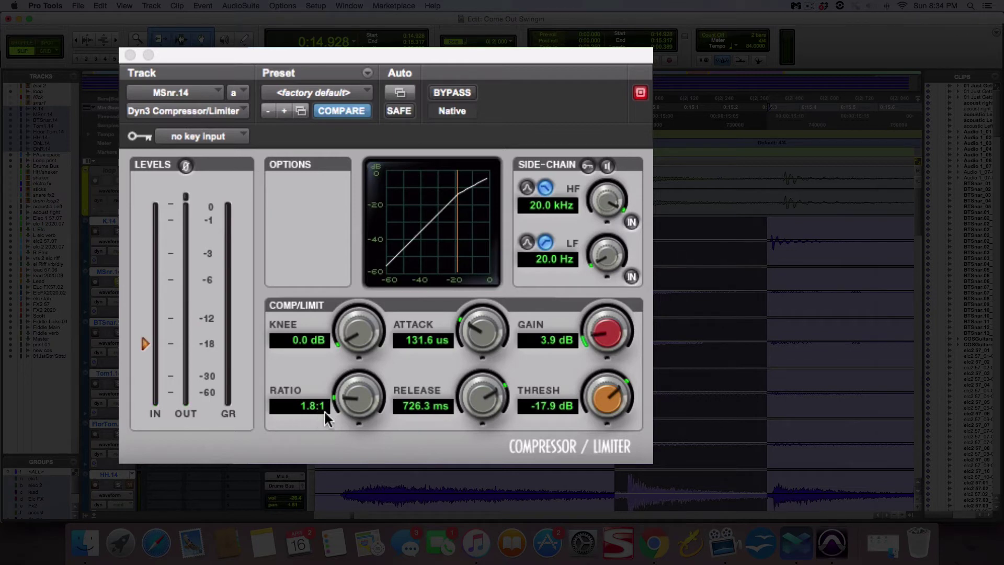
Step: Try longer attack times on the compressor, settling around 8.8 ms
{"action": "scroll", "coordinate": [481, 399], "scroll_direction": "down", "scroll_amount": 1}
{"action": "left_click_drag", "start_coordinate": [477, 320], "coordinate": [520, 281]}
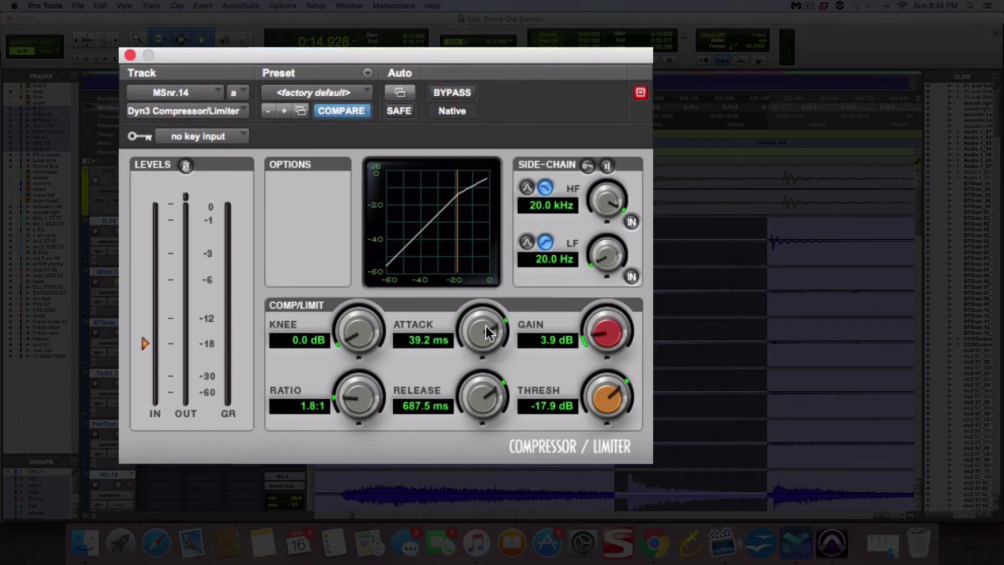
{"action": "mouse_move", "coordinate": [485, 328]}
{"action": "left_mouse_down"}
{"action": "mouse_move", "coordinate": [460, 354]}
{"action": "mouse_move", "coordinate": [488, 318]}
{"action": "mouse_move", "coordinate": [475, 338]}
{"action": "left_mouse_up"}
{"action": "left_click_drag", "start_coordinate": [473, 375], "coordinate": [472, 398]}
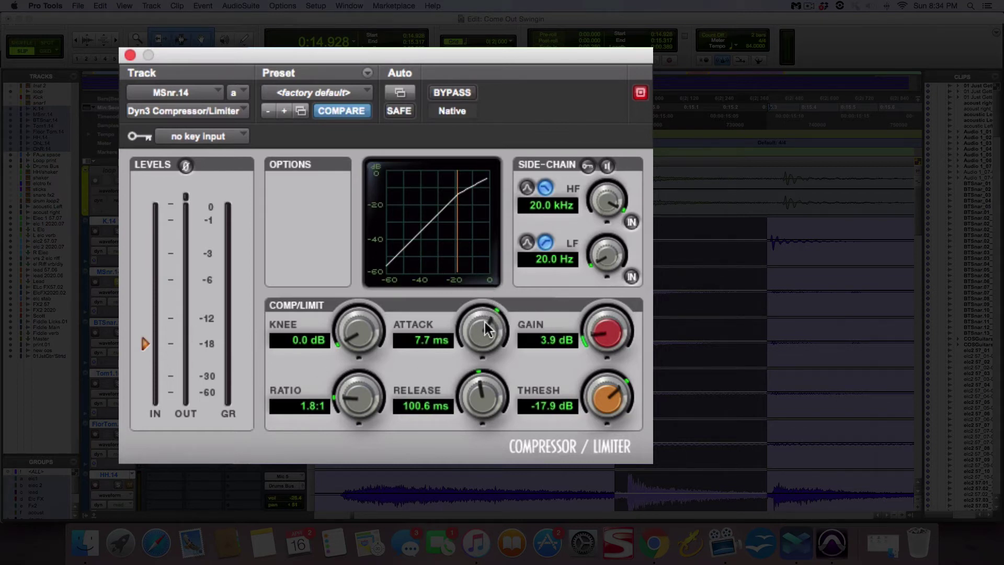
{"action": "left_click_drag", "start_coordinate": [475, 332], "coordinate": [479, 331]}
{"action": "left_click_drag", "start_coordinate": [479, 325], "coordinate": [478, 324]}
Step: Bring the release to 104.0 ms and the attack below 1 ms, around 982.5 µs
{"action": "left_click_drag", "start_coordinate": [484, 394], "coordinate": [469, 410]}
{"action": "left_click_drag", "start_coordinate": [476, 394], "coordinate": [478, 394]}
{"action": "left_click_drag", "start_coordinate": [473, 393], "coordinate": [472, 396]}
{"action": "left_click_drag", "start_coordinate": [472, 387], "coordinate": [476, 366]}
{"action": "left_click_drag", "start_coordinate": [480, 327], "coordinate": [479, 329]}
{"action": "left_click_drag", "start_coordinate": [474, 322], "coordinate": [458, 341]}
{"action": "left_click_drag", "start_coordinate": [479, 402], "coordinate": [465, 393]}
Step: Set the snare compressor's attack to 1.1 ms and threshold to -31.1 dB, with knee back at 0.0 dB
{"action": "left_click_drag", "start_coordinate": [356, 327], "coordinate": [356, 323]}
{"action": "left_click_drag", "start_coordinate": [481, 327], "coordinate": [481, 324]}
{"action": "left_click_drag", "start_coordinate": [360, 322], "coordinate": [357, 332]}
{"action": "left_click_drag", "start_coordinate": [608, 395], "coordinate": [554, 389]}
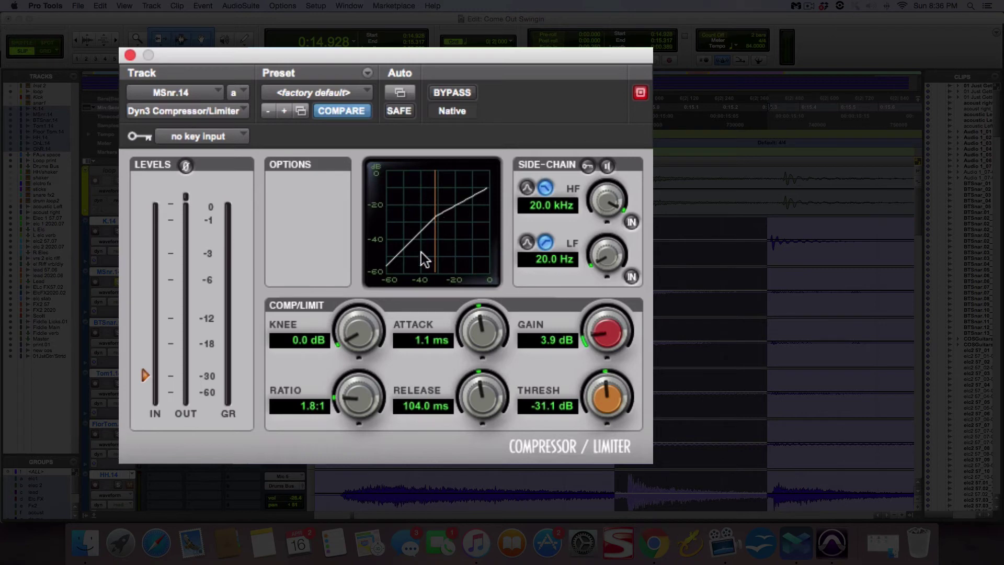
Step: Sweep the Dyn3 Knee knob through its range and settle on a 16.3 dB soft knee
{"action": "left_click_drag", "start_coordinate": [354, 331], "coordinate": [359, 316]}
{"action": "left_click_drag", "start_coordinate": [363, 334], "coordinate": [447, 271]}
{"action": "left_click_drag", "start_coordinate": [372, 325], "coordinate": [324, 445]}
{"action": "mouse_move", "coordinate": [360, 331]}
{"action": "left_mouse_down"}
{"action": "mouse_move", "coordinate": [368, 299]}
{"action": "mouse_move", "coordinate": [364, 330]}
{"action": "mouse_move", "coordinate": [369, 319]}
{"action": "left_mouse_up"}
Step: Set the snare compressor's threshold to -19.1 dB and ratio to 2.9:1
{"action": "mouse_move", "coordinate": [603, 390]}
{"action": "left_mouse_down"}
{"action": "mouse_move", "coordinate": [605, 403]}
{"action": "mouse_move", "coordinate": [605, 392]}
{"action": "left_mouse_up"}
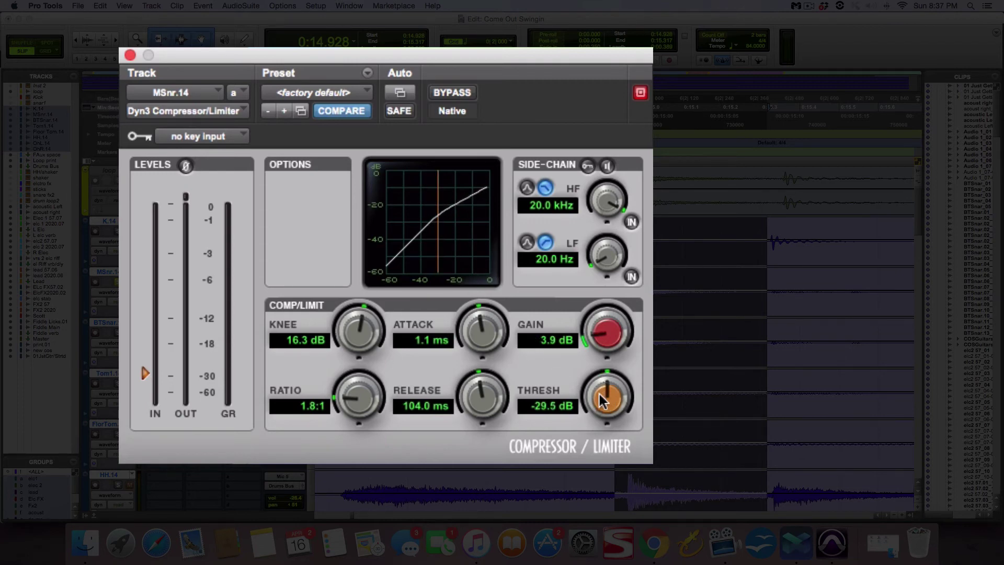
{"action": "mouse_move", "coordinate": [599, 400]}
{"action": "left_mouse_down"}
{"action": "mouse_move", "coordinate": [581, 410]}
{"action": "mouse_move", "coordinate": [597, 386]}
{"action": "mouse_move", "coordinate": [588, 395]}
{"action": "left_mouse_up"}
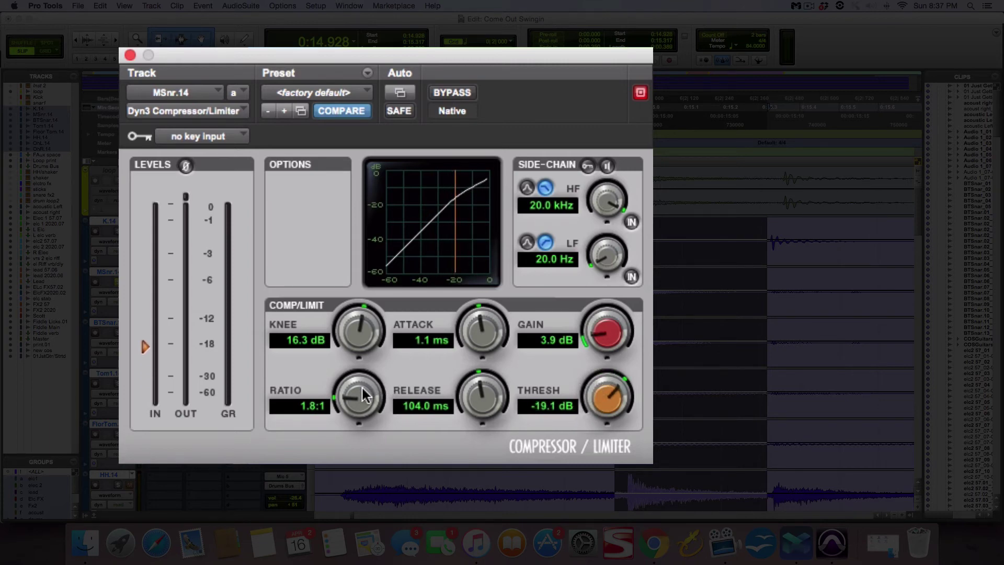
{"action": "left_click_drag", "start_coordinate": [363, 386], "coordinate": [363, 385]}
{"action": "mouse_move", "coordinate": [362, 407]}
{"action": "left_mouse_down"}
{"action": "mouse_move", "coordinate": [368, 379]}
{"action": "mouse_move", "coordinate": [359, 394]}
{"action": "mouse_move", "coordinate": [407, 346]}
{"action": "mouse_move", "coordinate": [363, 392]}
{"action": "left_mouse_up"}
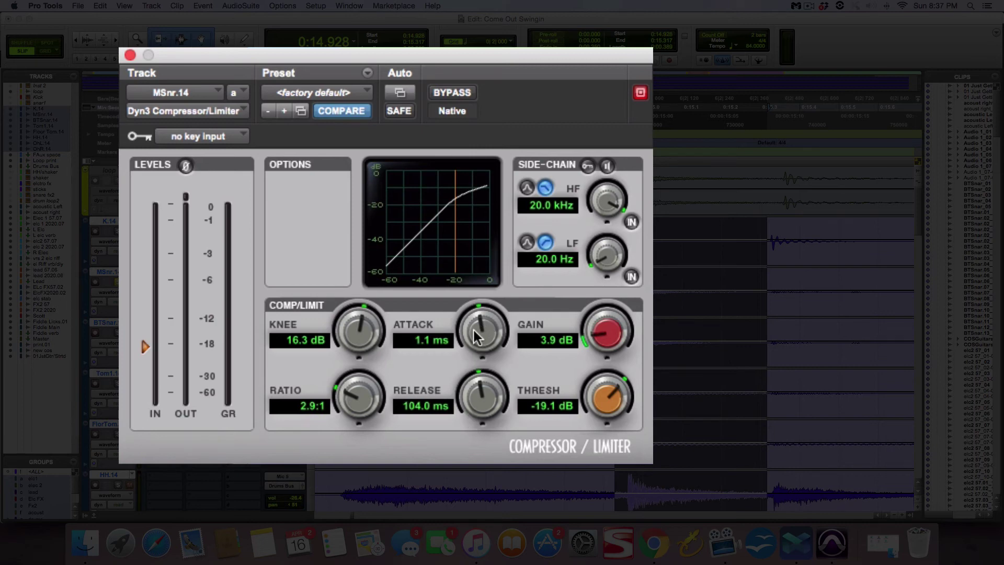
Step: Audition attack and release times, settling on 1.5 ms attack and 160.6 ms release
{"action": "mouse_move", "coordinate": [472, 332]}
{"action": "left_mouse_down"}
{"action": "mouse_move", "coordinate": [461, 359]}
{"action": "mouse_move", "coordinate": [497, 303]}
{"action": "mouse_move", "coordinate": [470, 334]}
{"action": "mouse_move", "coordinate": [474, 327]}
{"action": "left_mouse_up"}
{"action": "mouse_move", "coordinate": [476, 388]}
{"action": "left_mouse_down"}
{"action": "mouse_move", "coordinate": [471, 410]}
{"action": "mouse_move", "coordinate": [489, 356]}
{"action": "mouse_move", "coordinate": [464, 401]}
{"action": "left_mouse_up"}
{"action": "left_click_drag", "start_coordinate": [485, 334], "coordinate": [485, 375]}
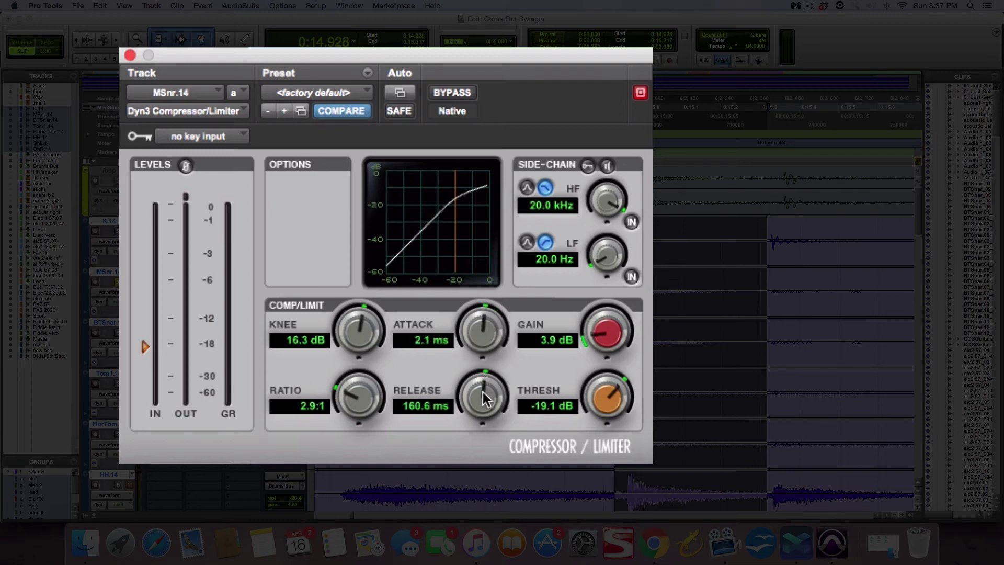
{"action": "left_click_drag", "start_coordinate": [486, 321], "coordinate": [485, 323]}
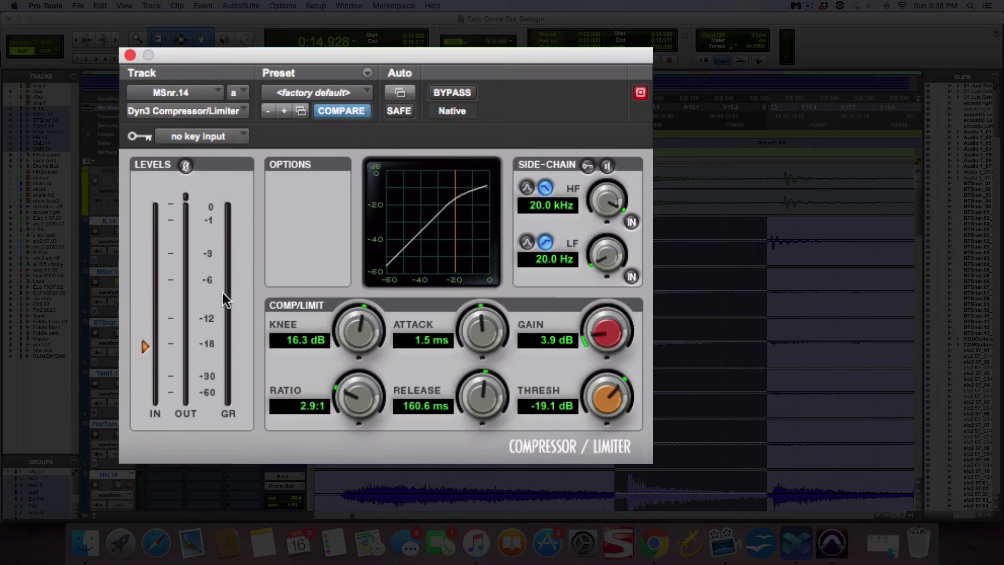
Step: Bring the Dyn3 makeup gain down to 3.0 dB and widen the knee to 21.1 dB
{"action": "left_click_drag", "start_coordinate": [612, 346], "coordinate": [608, 330]}
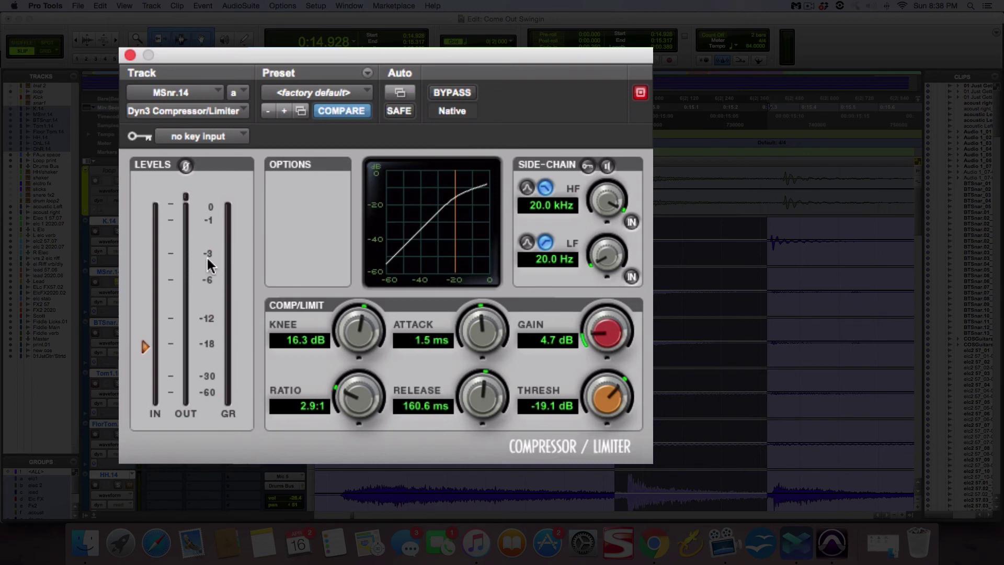
{"action": "left_click_drag", "start_coordinate": [596, 335], "coordinate": [596, 361]}
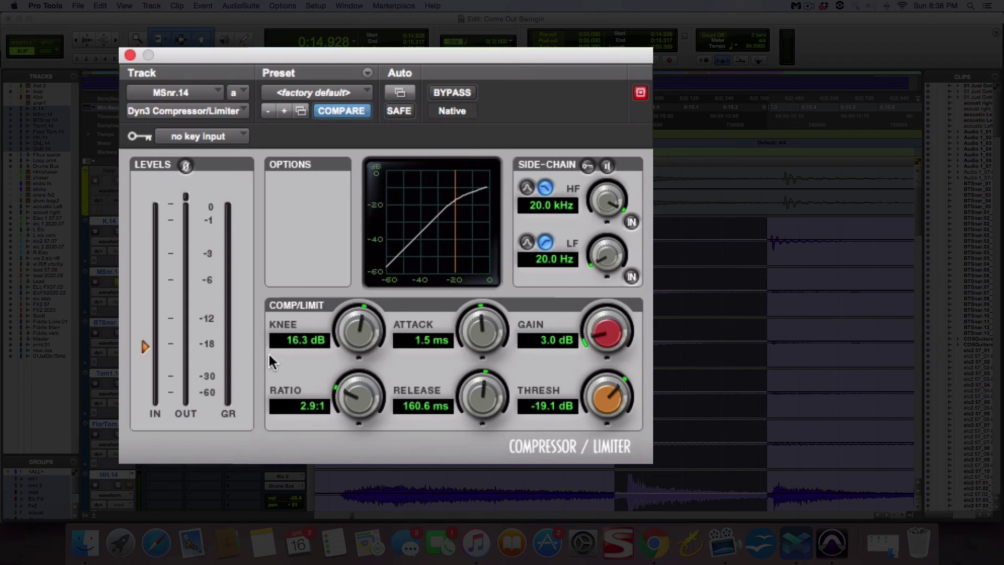
{"action": "mouse_move", "coordinate": [353, 337]}
{"action": "left_mouse_down"}
{"action": "mouse_move", "coordinate": [329, 387]}
{"action": "mouse_move", "coordinate": [325, 347]}
{"action": "mouse_move", "coordinate": [317, 371]}
{"action": "mouse_move", "coordinate": [343, 294]}
{"action": "mouse_move", "coordinate": [356, 324]}
{"action": "mouse_move", "coordinate": [349, 336]}
{"action": "left_mouse_up"}
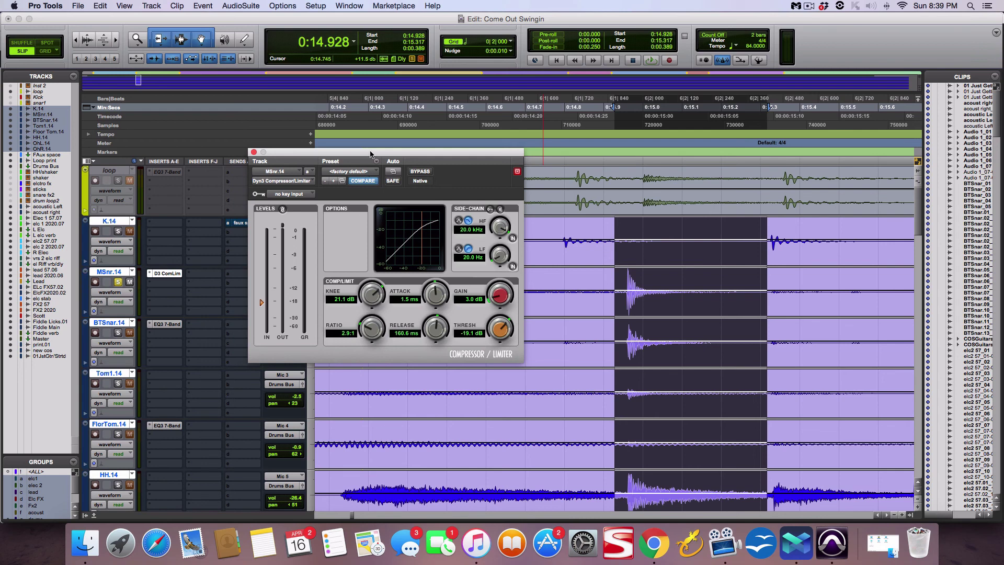
{"action": "left_click_drag", "start_coordinate": [372, 156], "coordinate": [376, 152]}
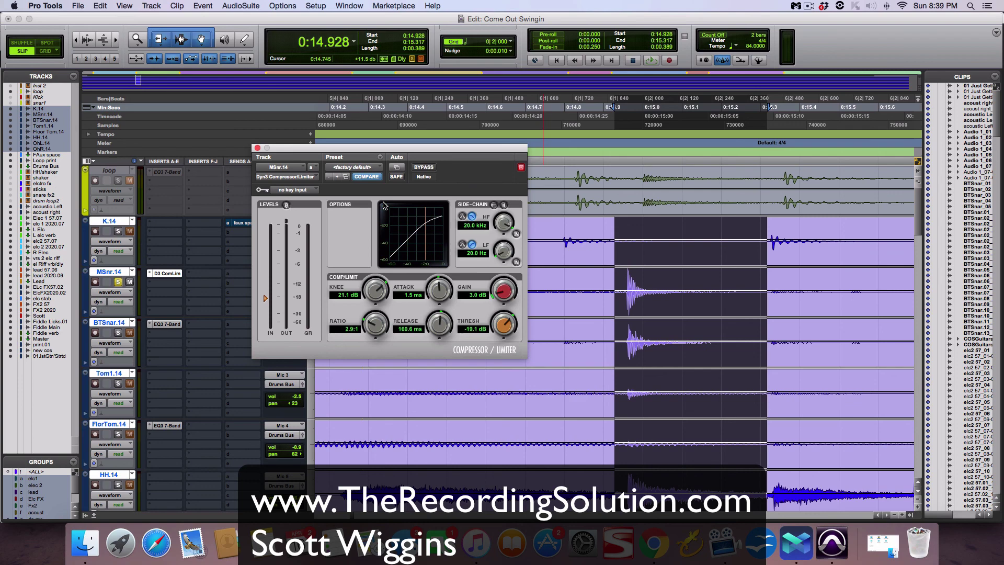
{"action": "left_click_drag", "start_coordinate": [371, 150], "coordinate": [419, 135]}
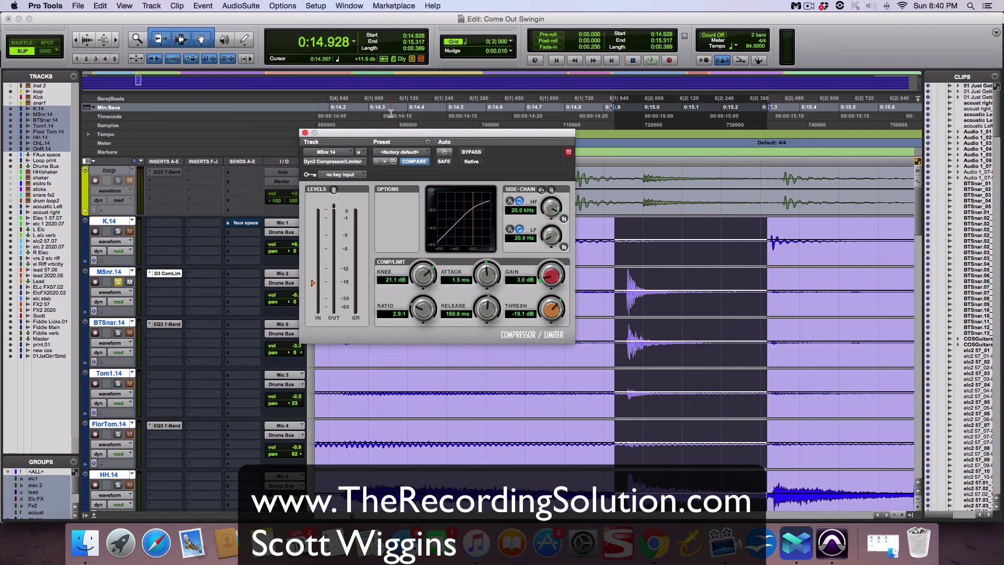
{"action": "left_click_drag", "start_coordinate": [390, 134], "coordinate": [398, 120]}
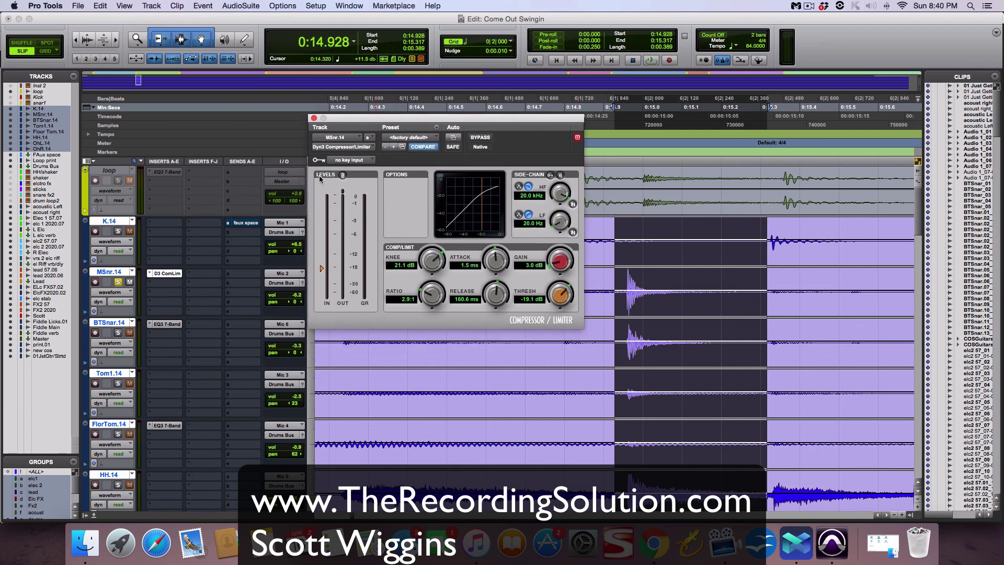